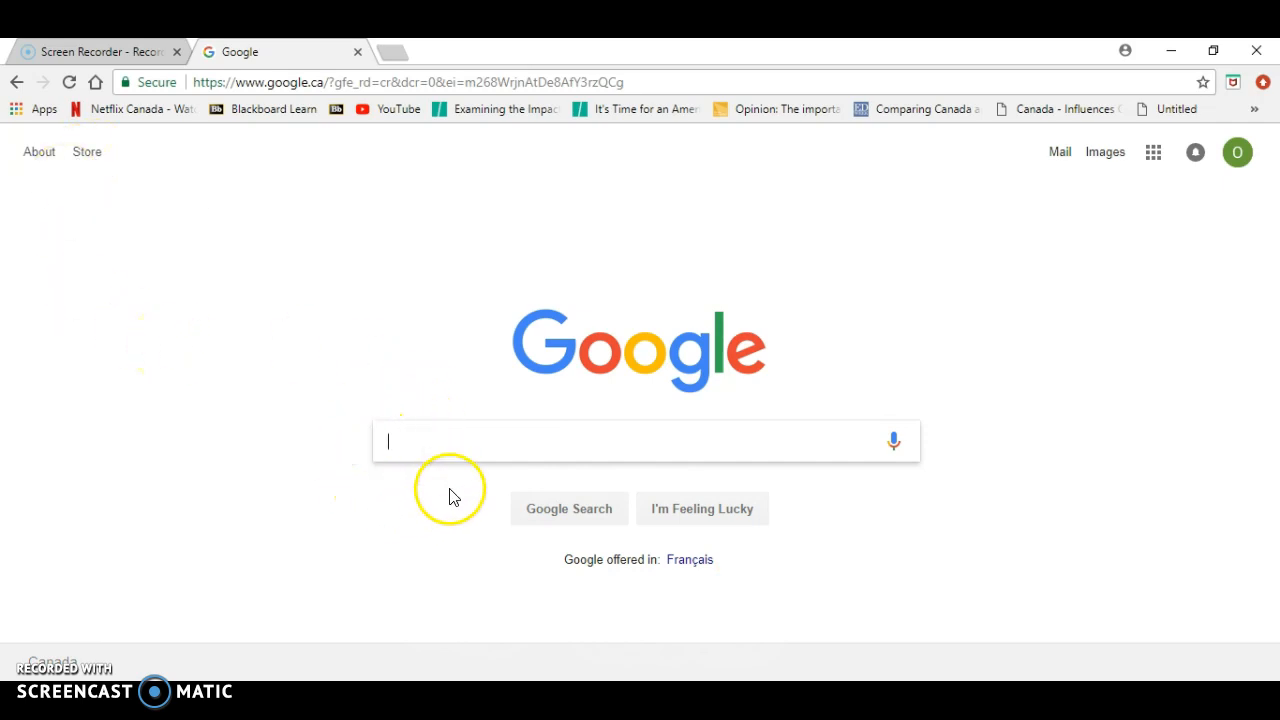
Step: Open quizlet.com and log in with the personal Google account
text(uizlet.com)
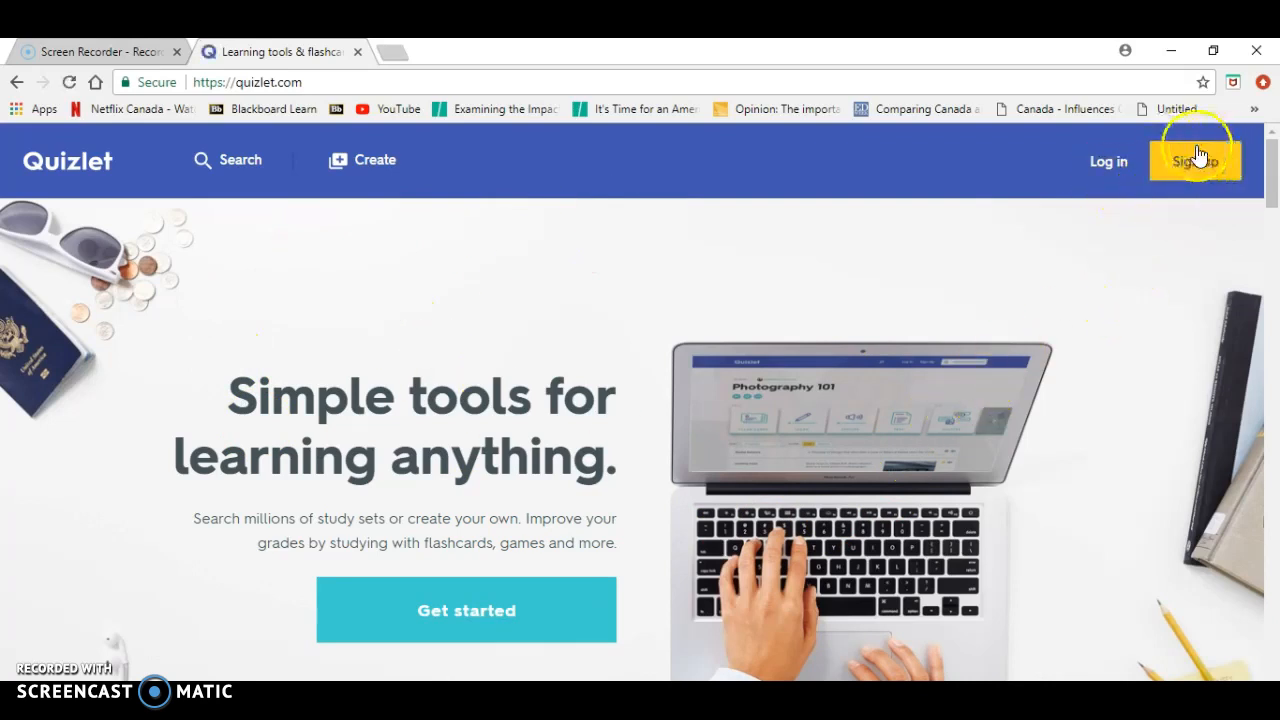
click(1110, 163)
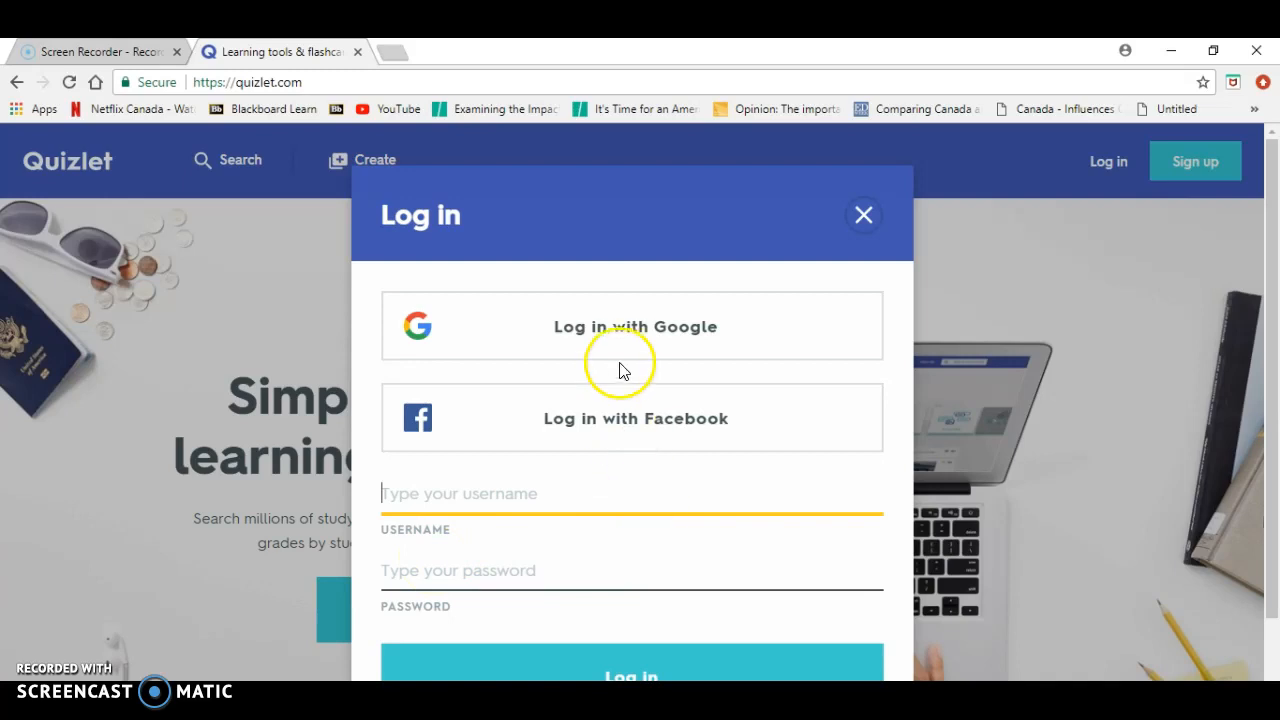
click(625, 337)
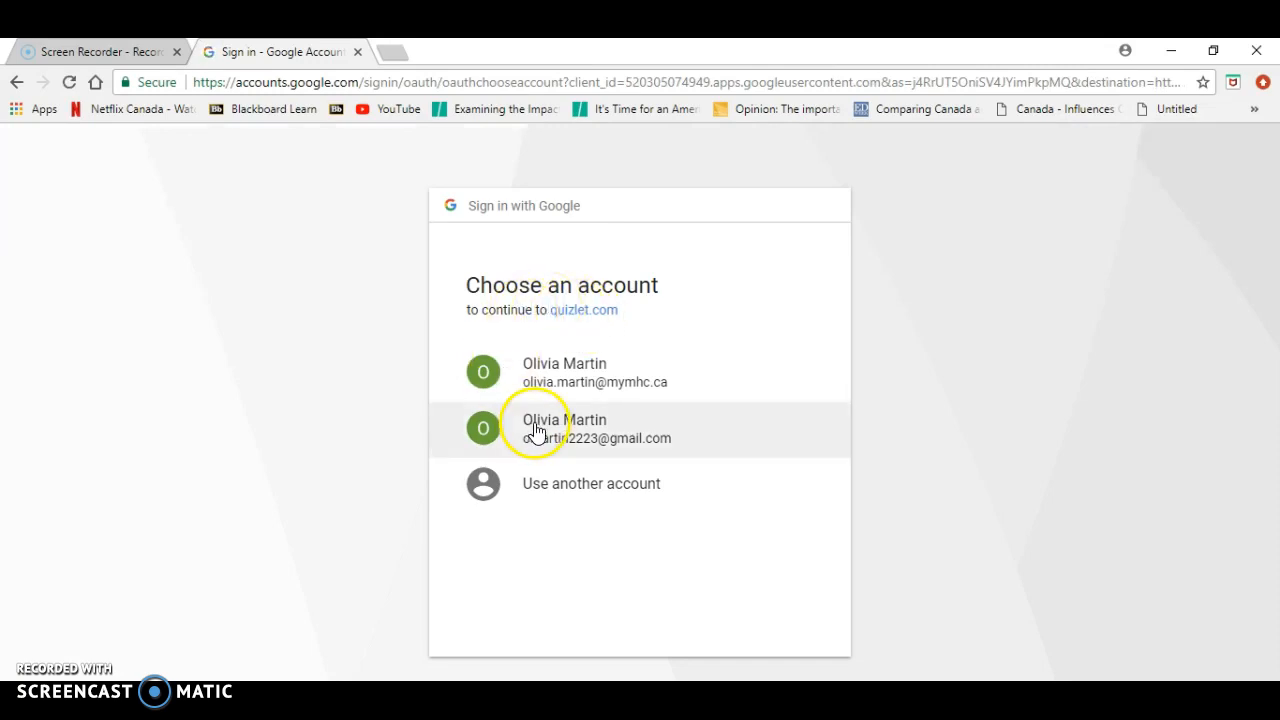
click(535, 421)
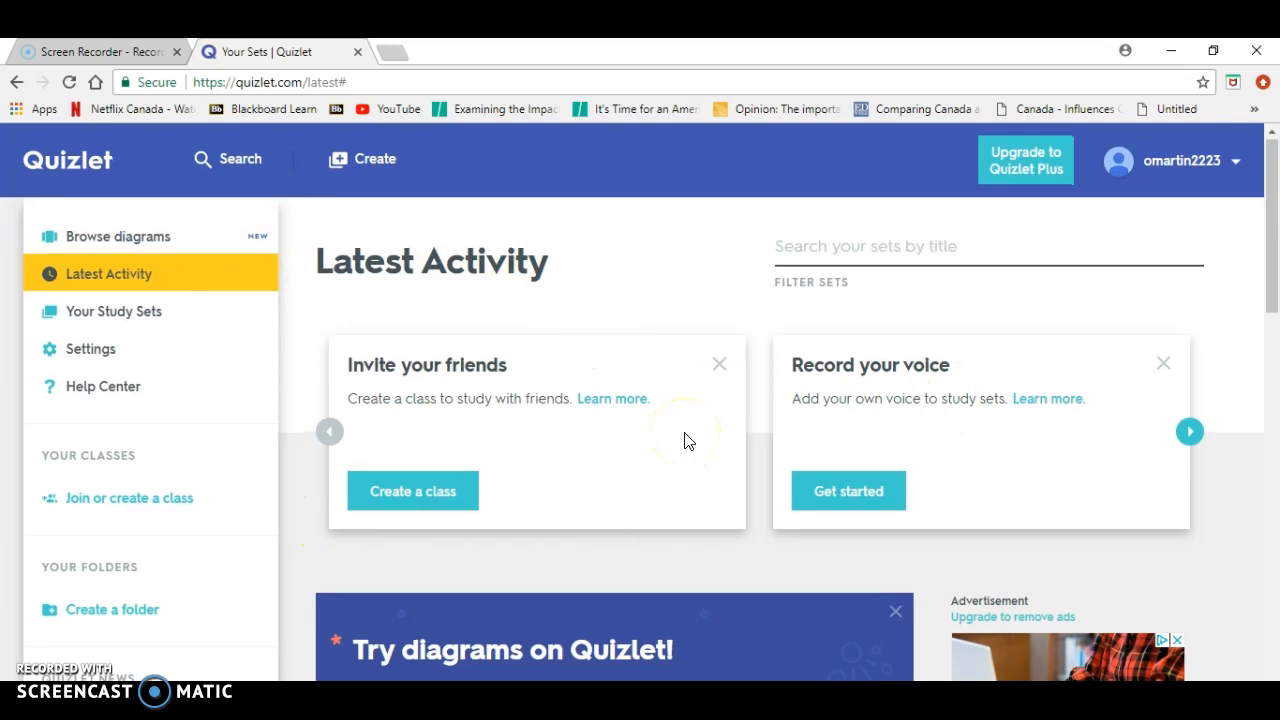
Step: Start a new study set and title it "Biology Study Set"
scroll(686, 440, down, 7)
scroll(686, 442, up, 4)
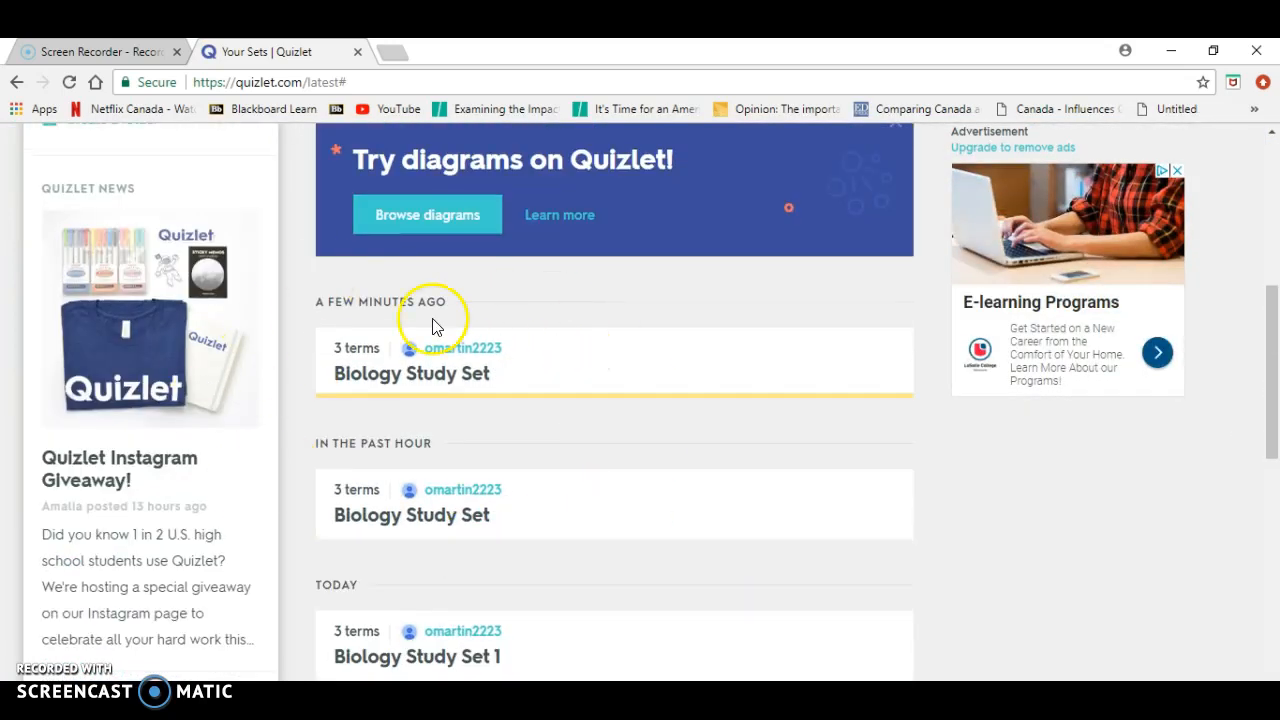
scroll(593, 296, up, 4)
scroll(593, 296, up, 1)
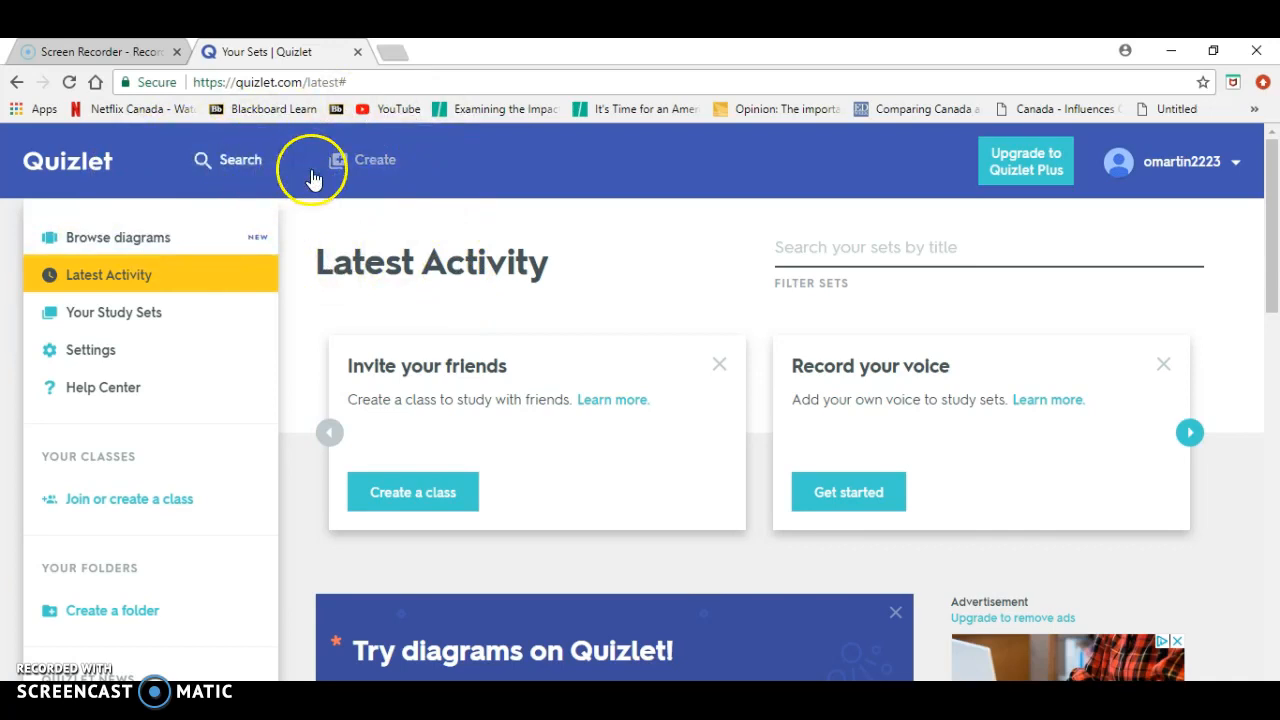
click(362, 168)
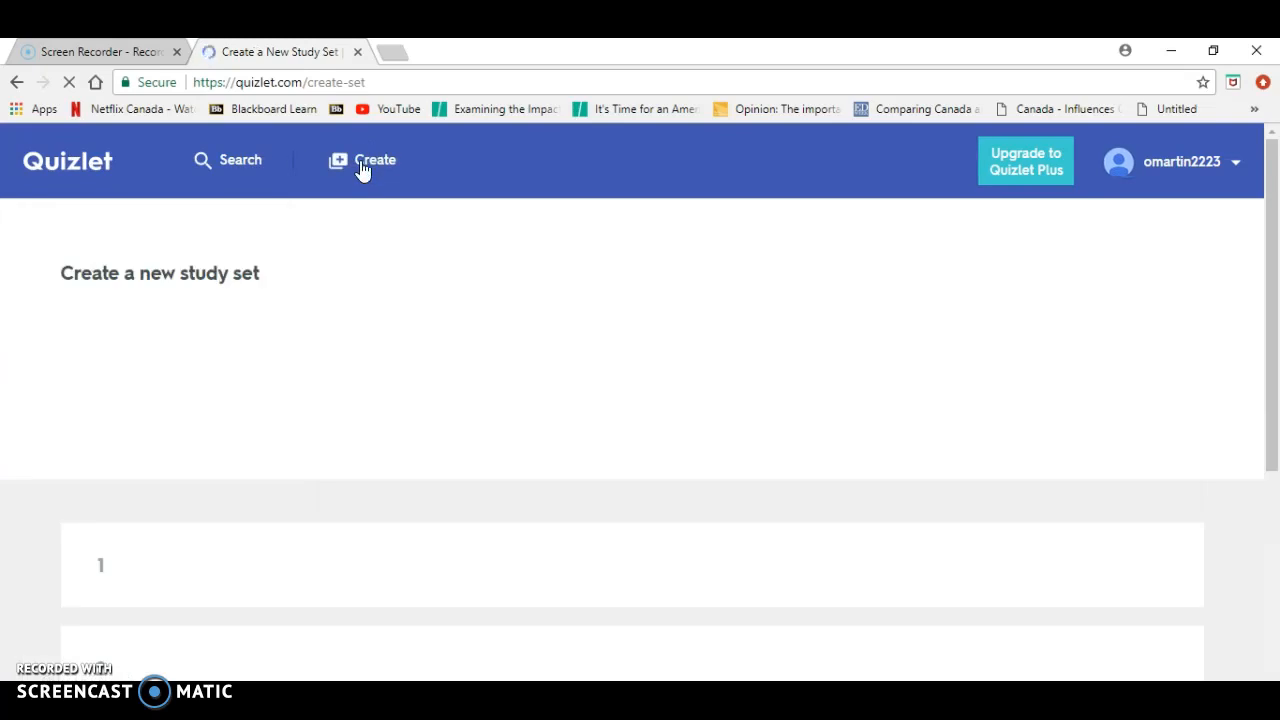
click(350, 337)
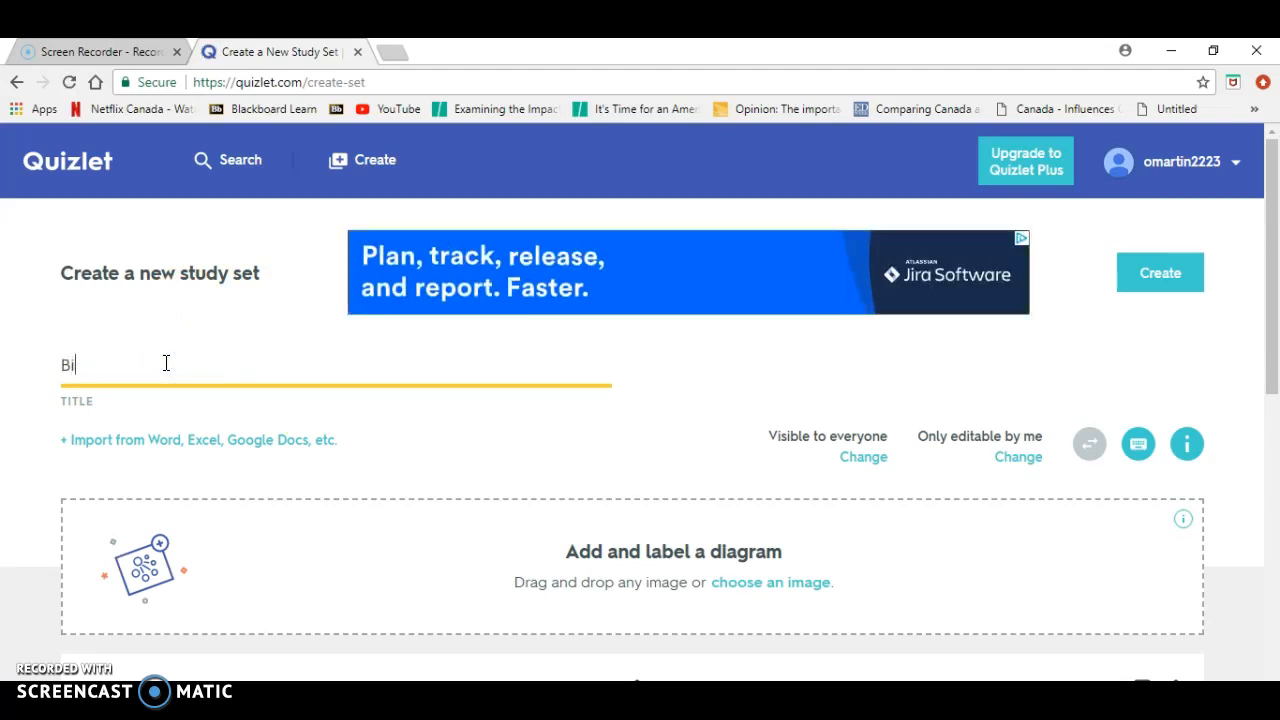
text(ology Study Set)
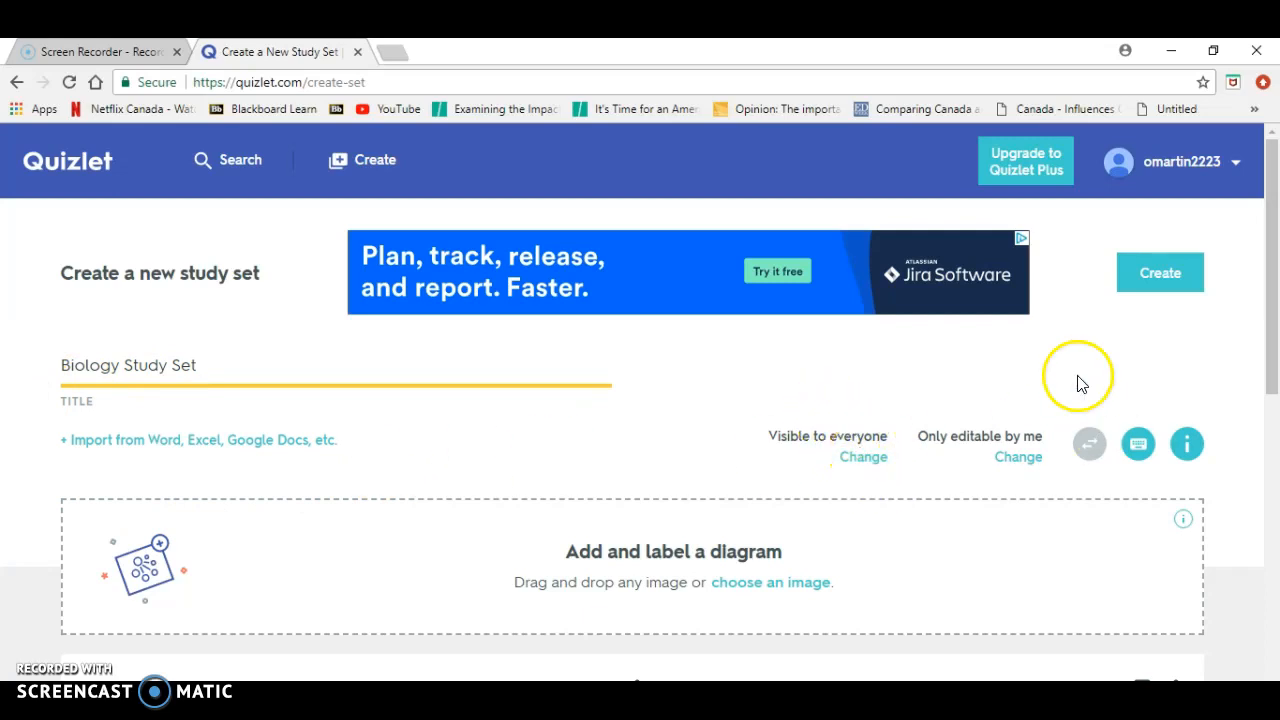
Step: Review the study set's visibility and editing permissions and save them as visible to Everyone and editable by Just me
click(866, 460)
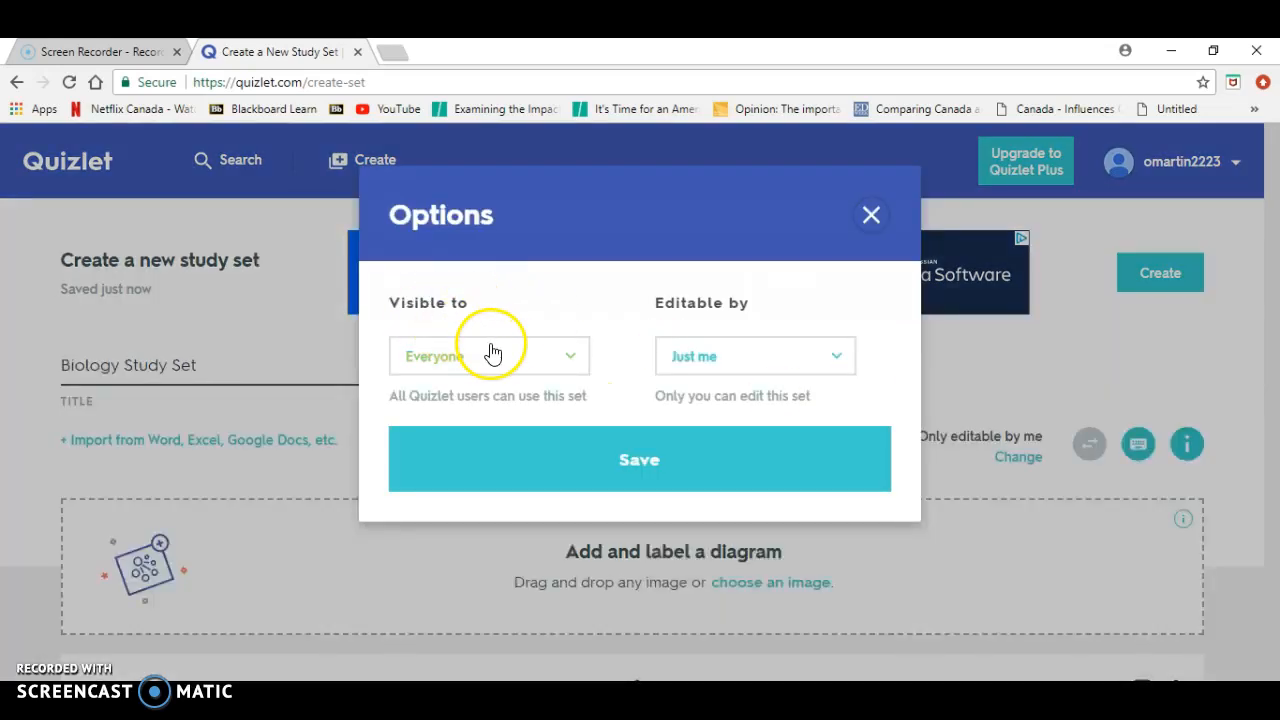
click(570, 358)
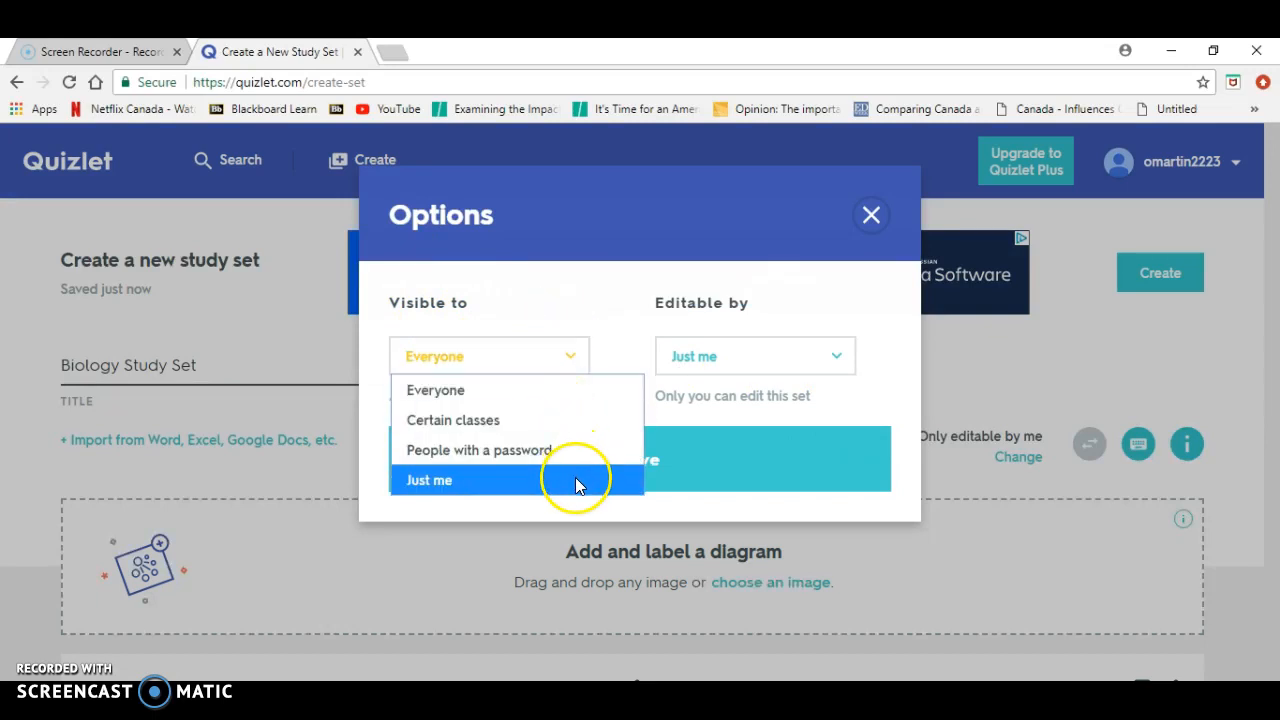
click(755, 310)
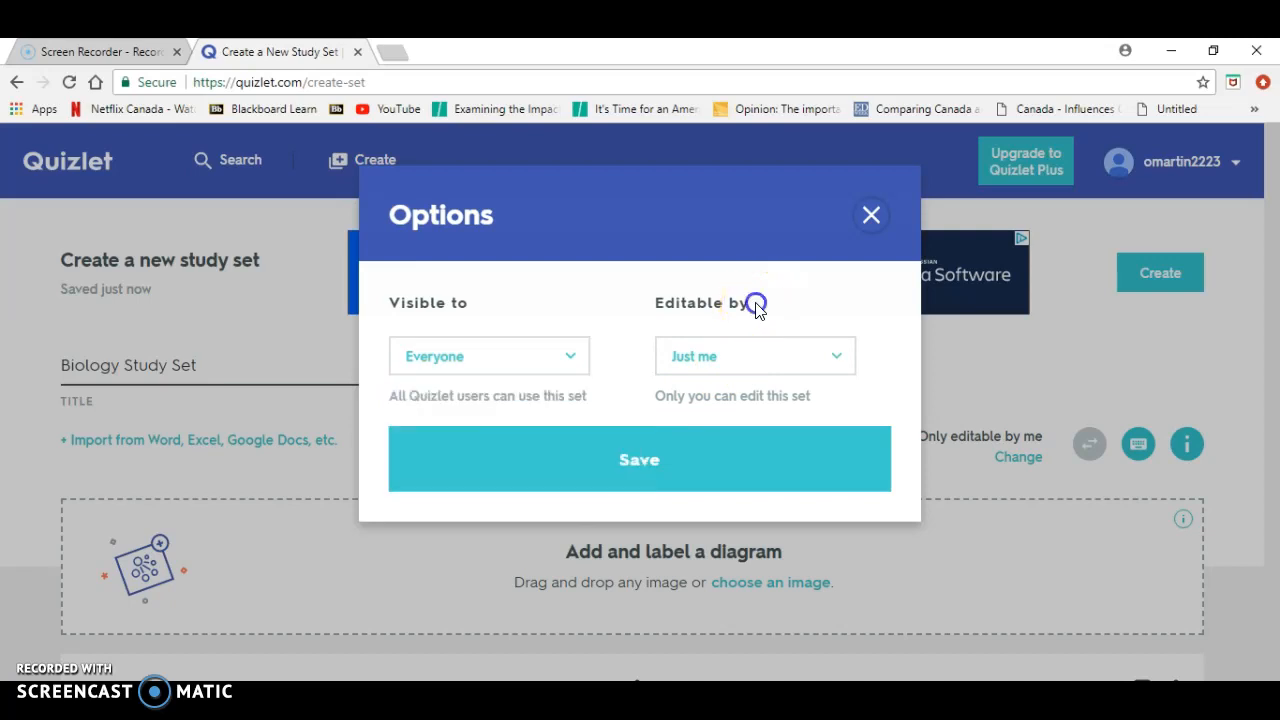
click(810, 358)
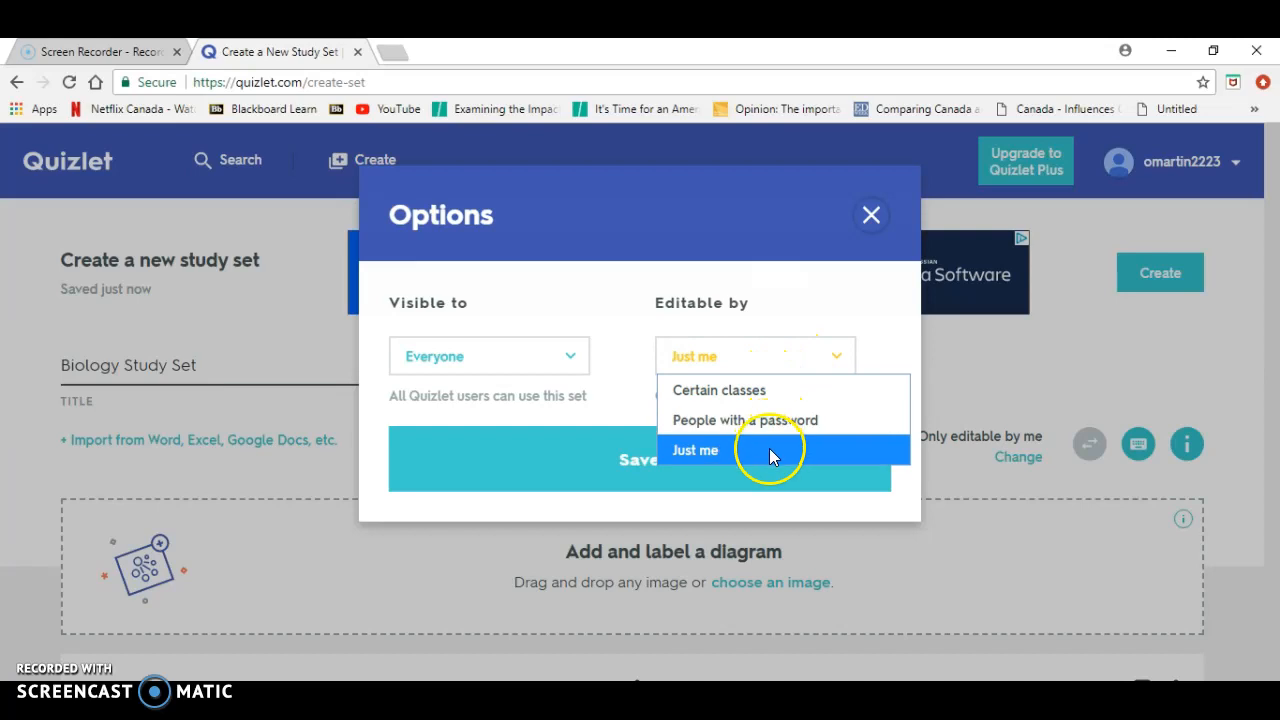
click(603, 290)
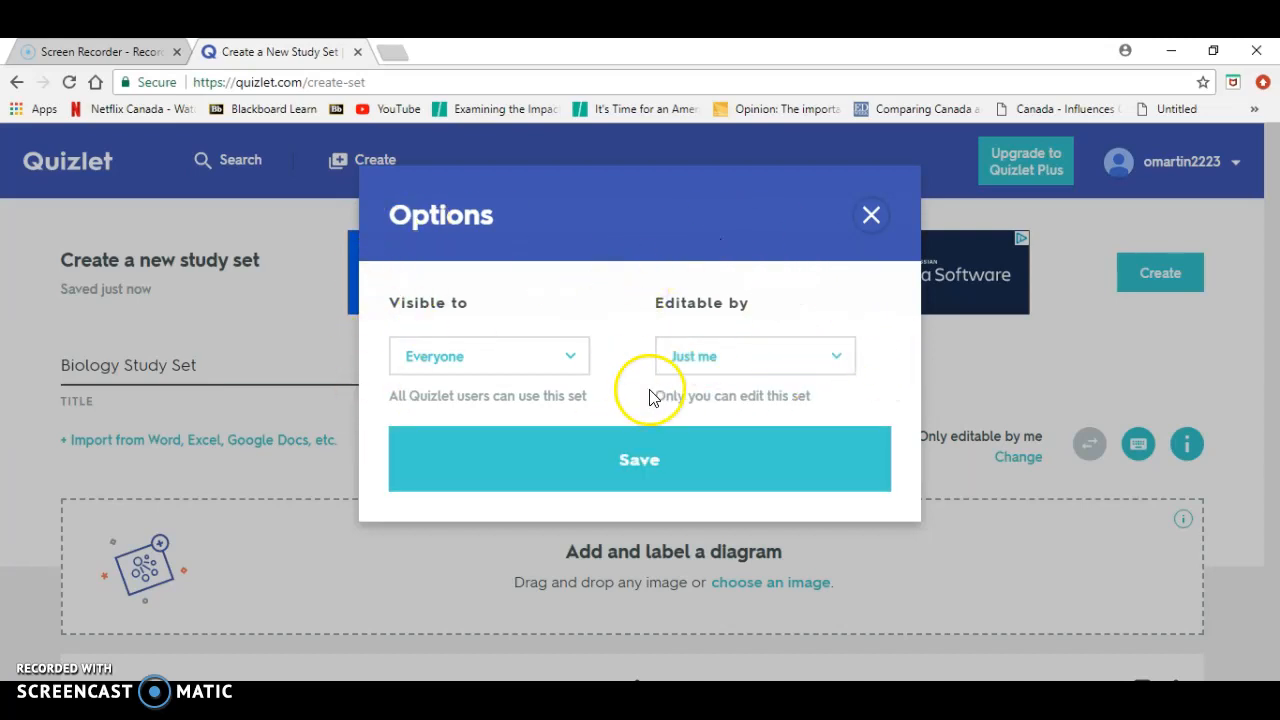
click(629, 455)
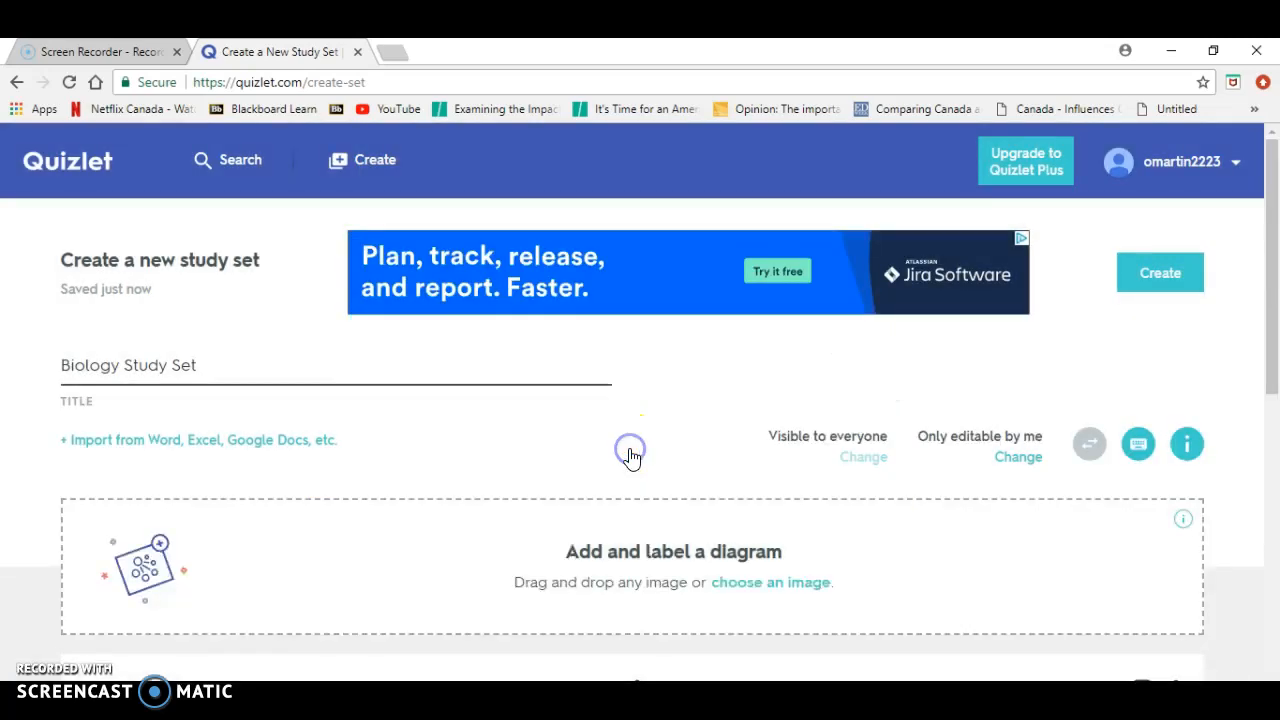
Step: Examine the languages offered for the first card's definition, leaving the language unchosen
scroll(868, 400, down, 3)
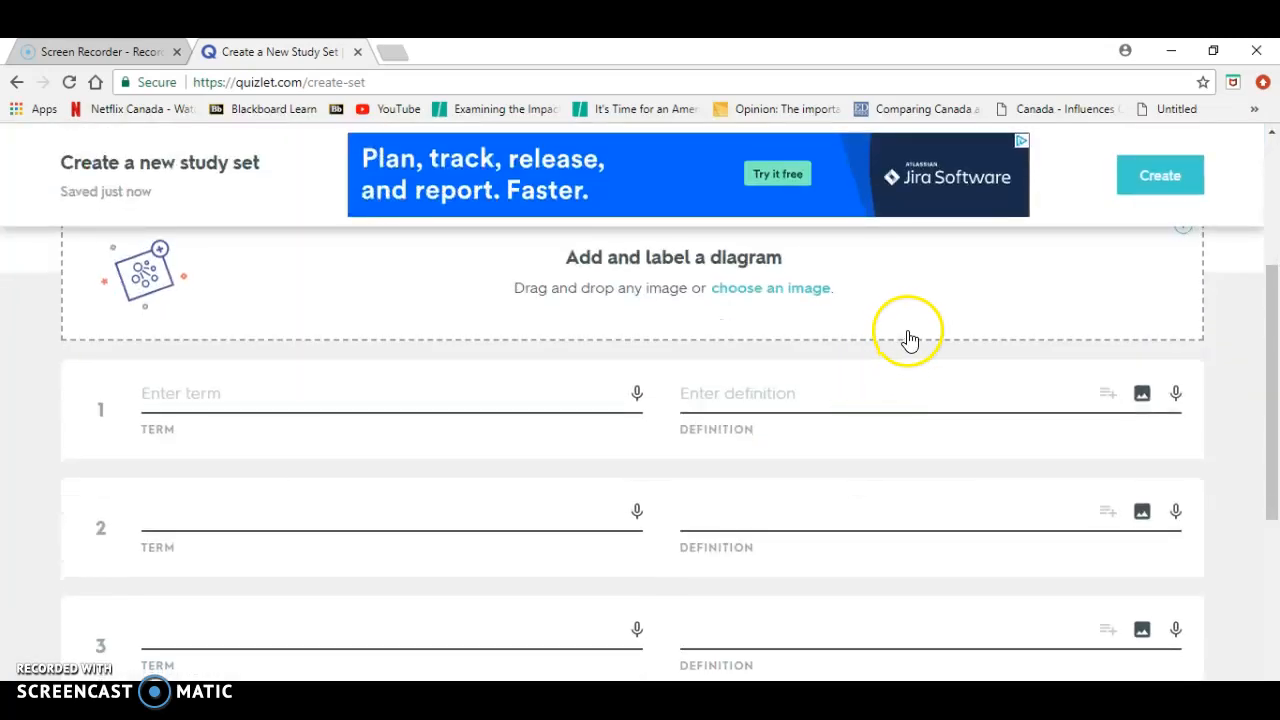
scroll(906, 337, up, 1)
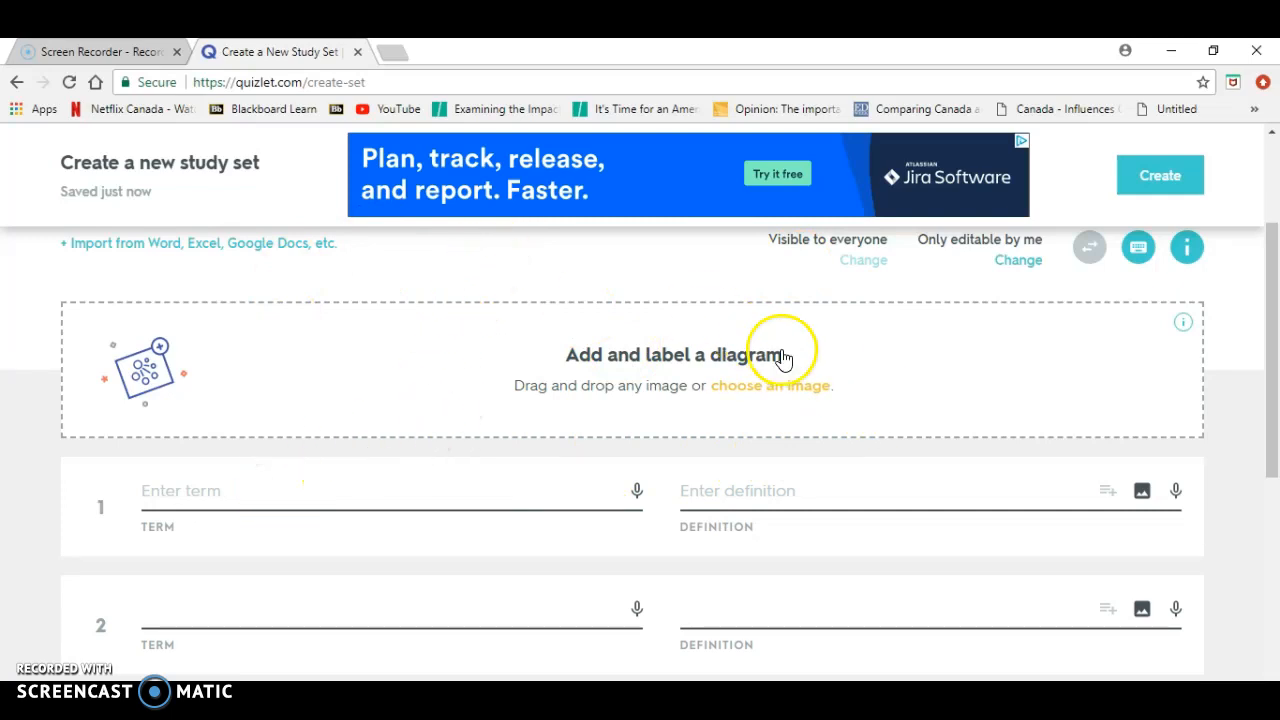
click(232, 492)
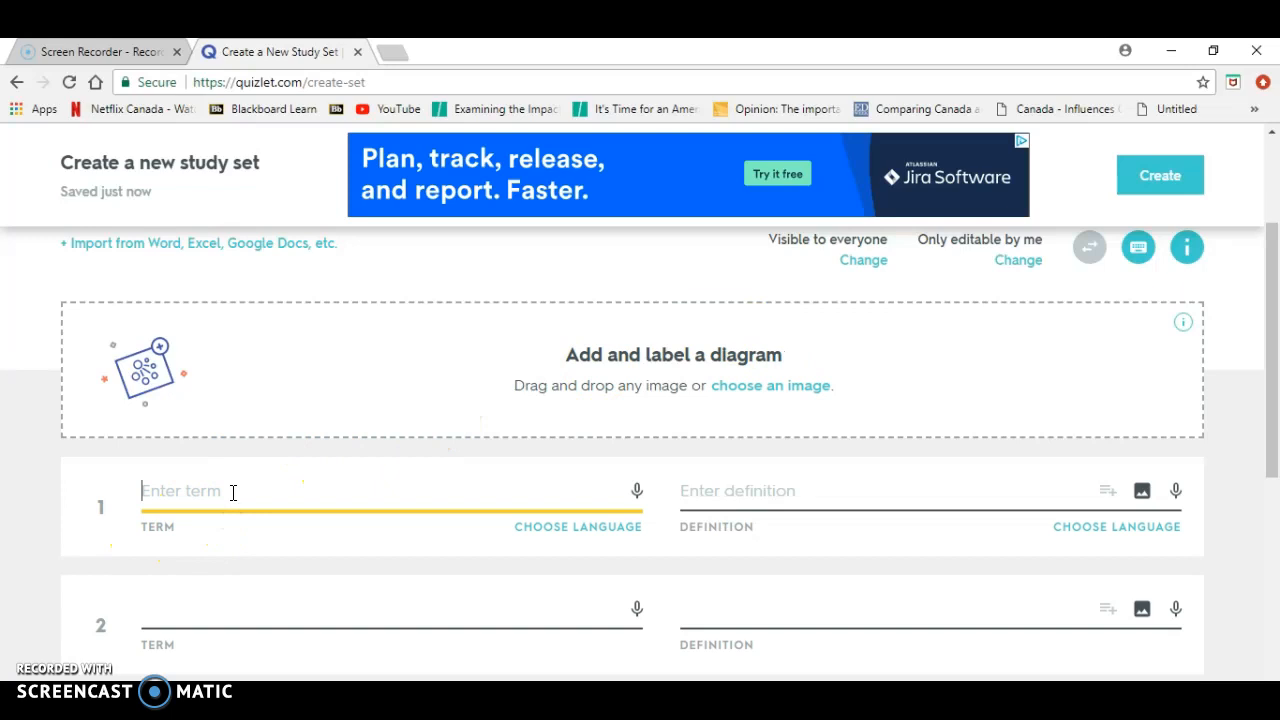
scroll(694, 440, down, 2)
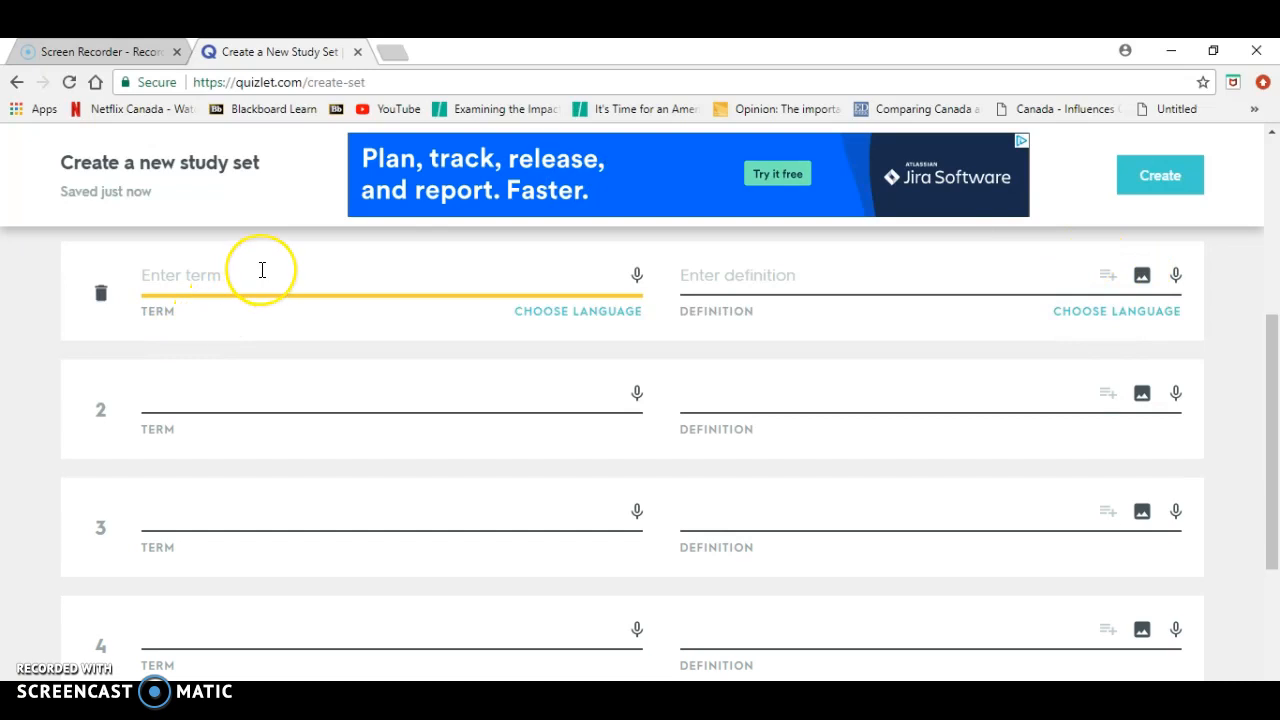
click(1085, 320)
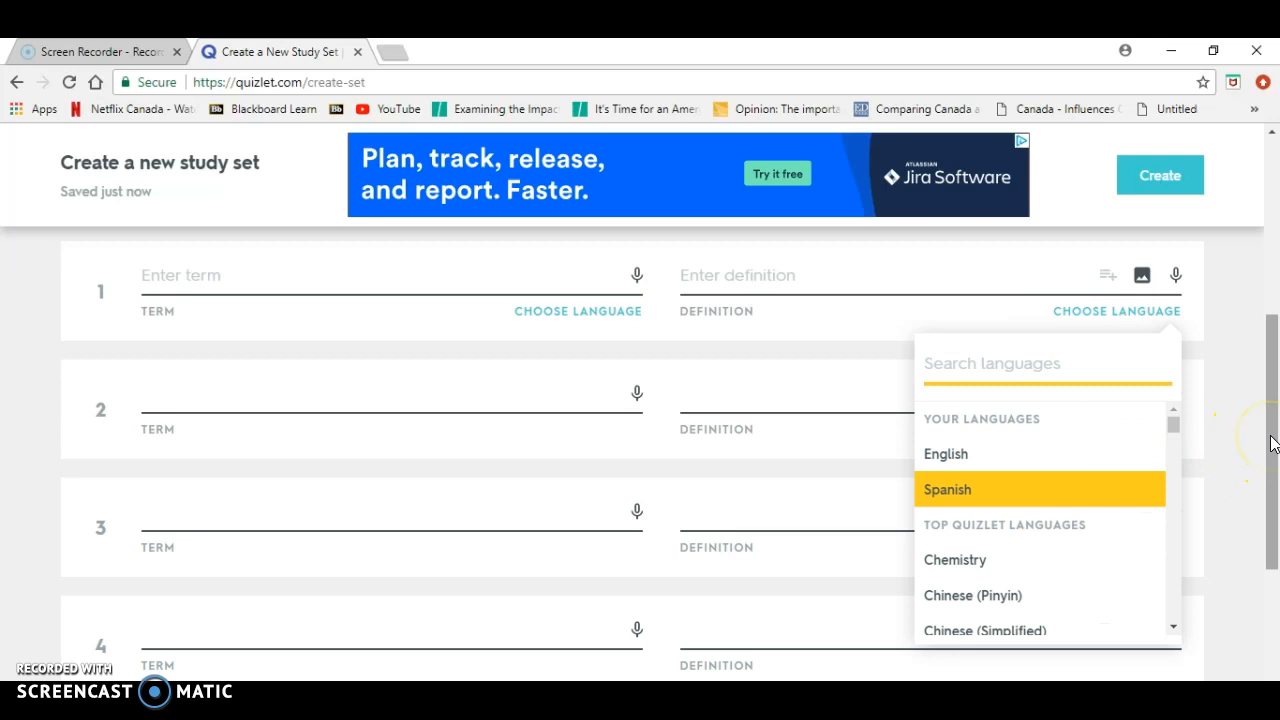
scroll(1010, 515, down, 3)
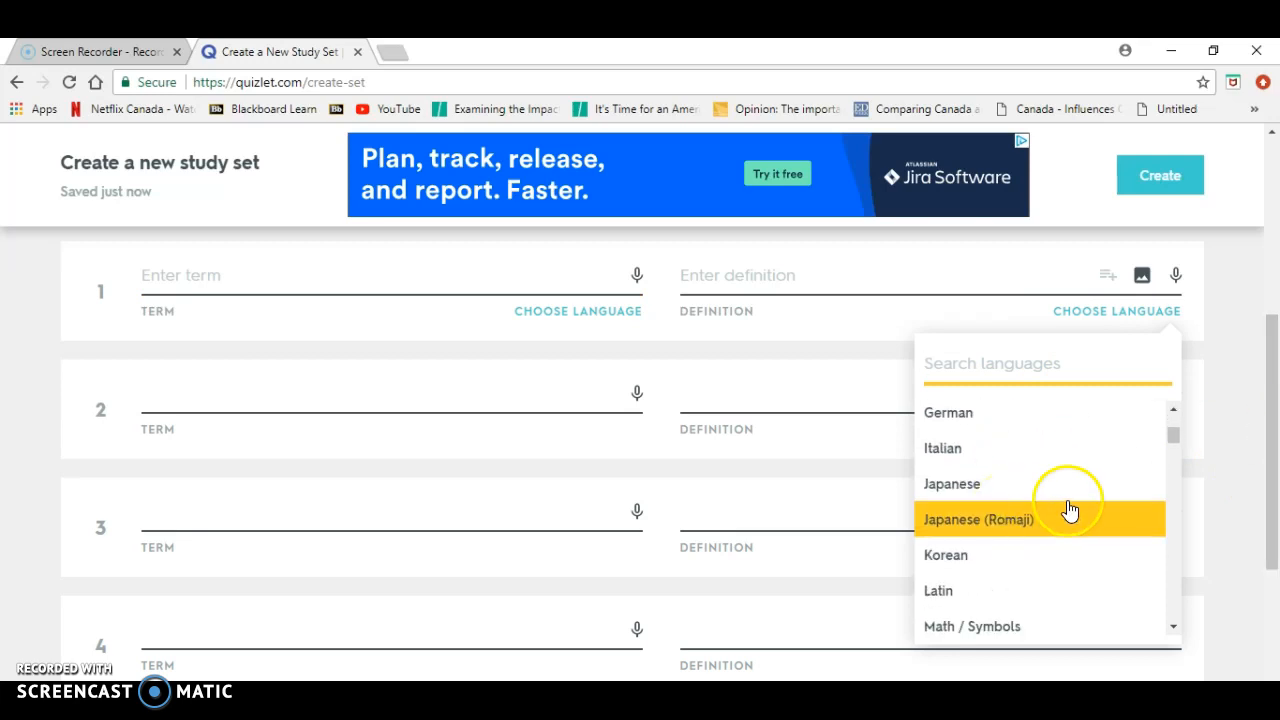
click(1213, 490)
Step: Fill in the first card with the term "biology" and the definition "study of living organisms"
click(190, 275)
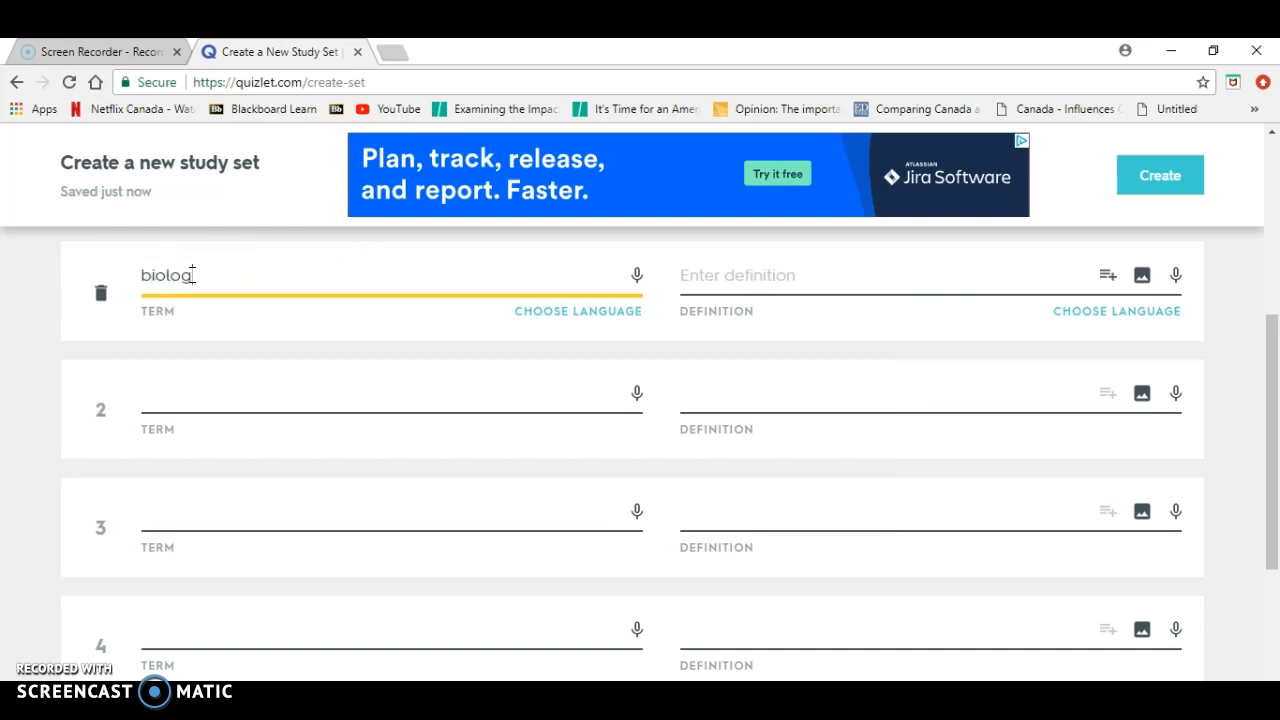
click(719, 280)
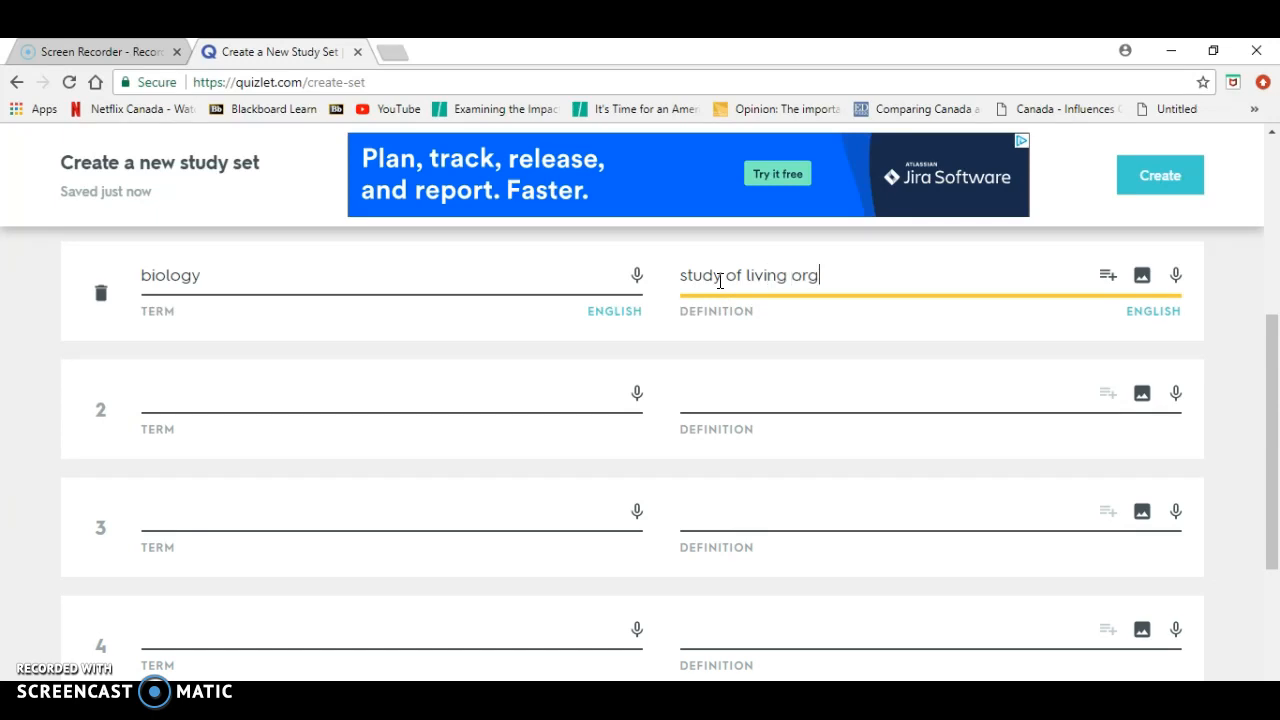
click(463, 378)
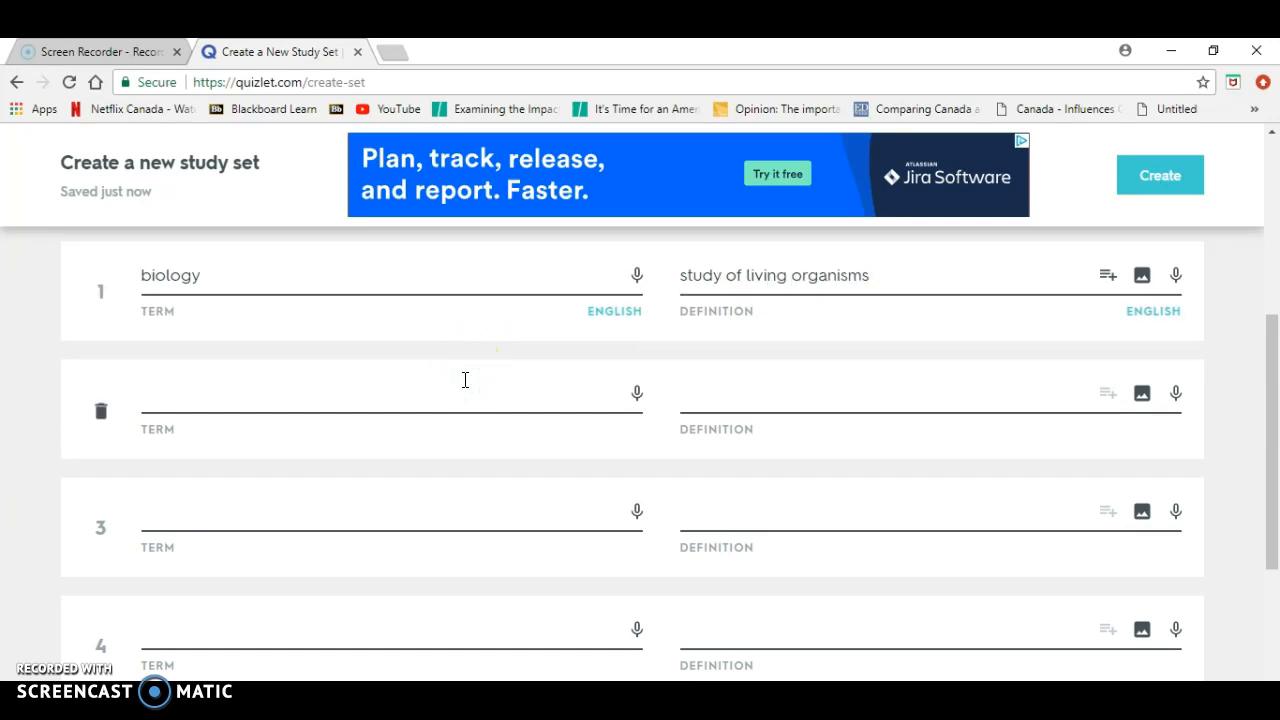
Step: Fill in card 2 with "biotic" defined as "living organisms" and card 3 with "abiotic" defined as "nonliving organisms"
click(409, 398)
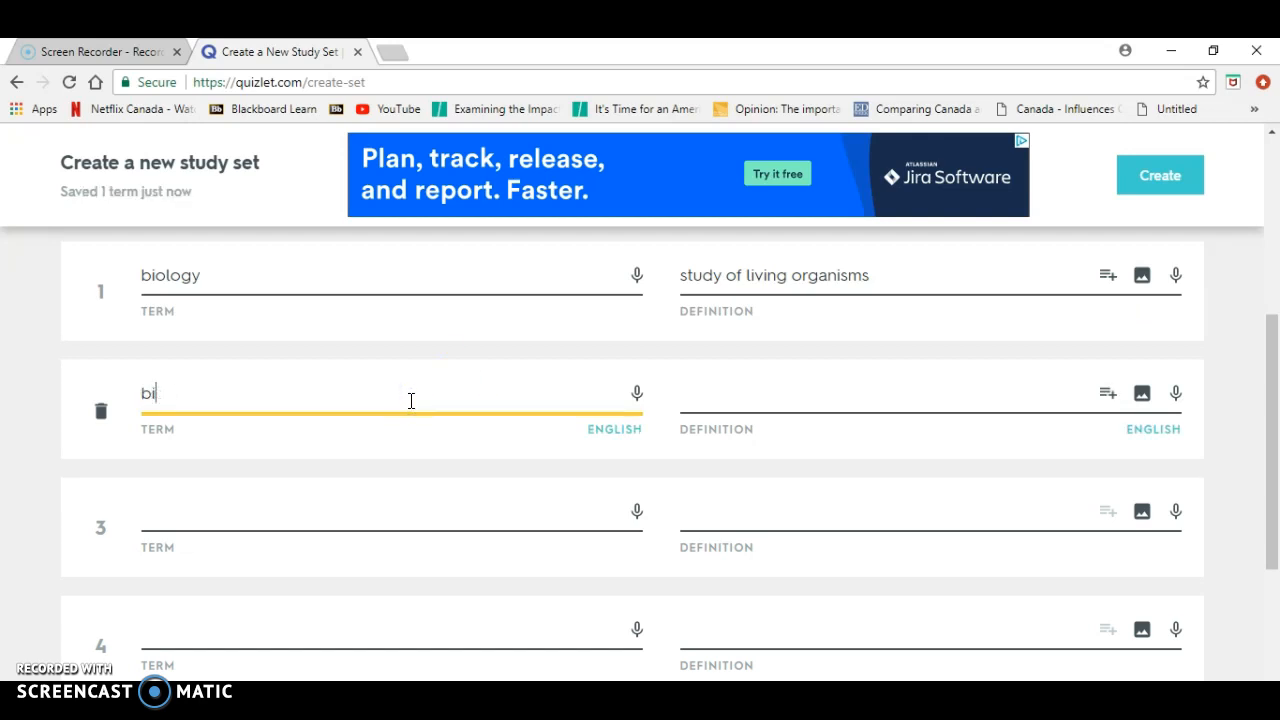
click(866, 394)
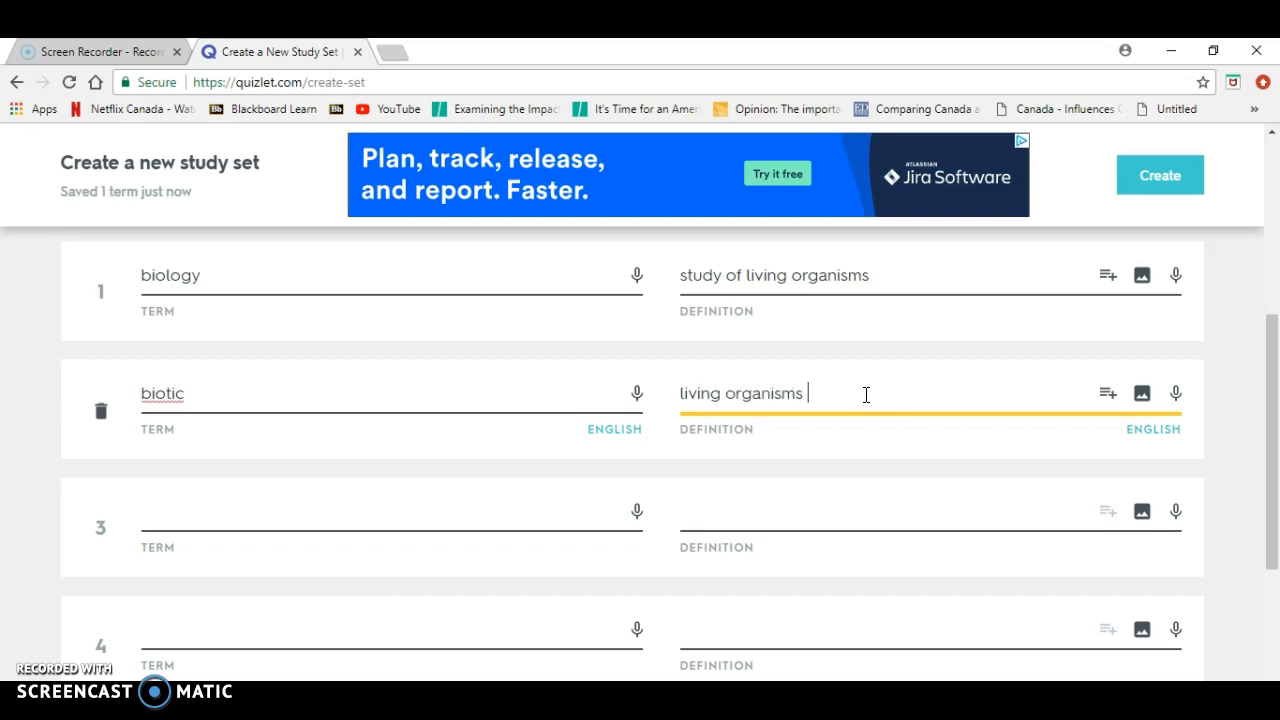
click(507, 511)
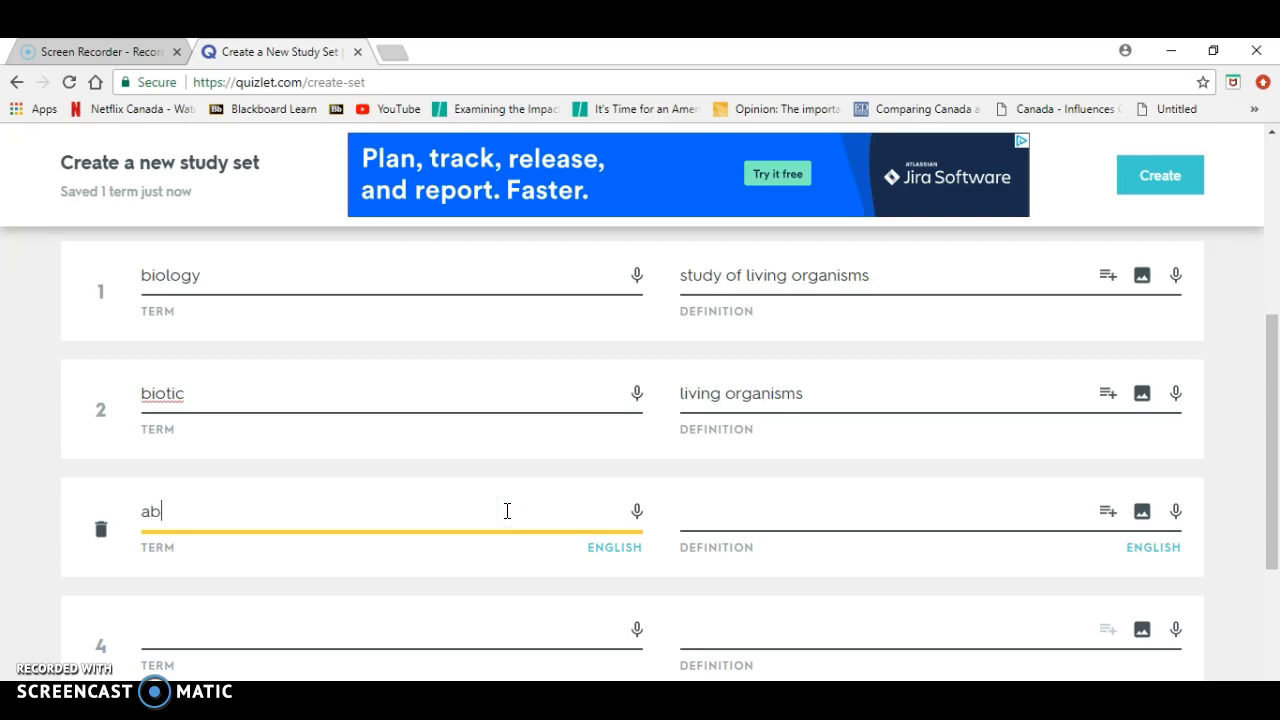
click(801, 514)
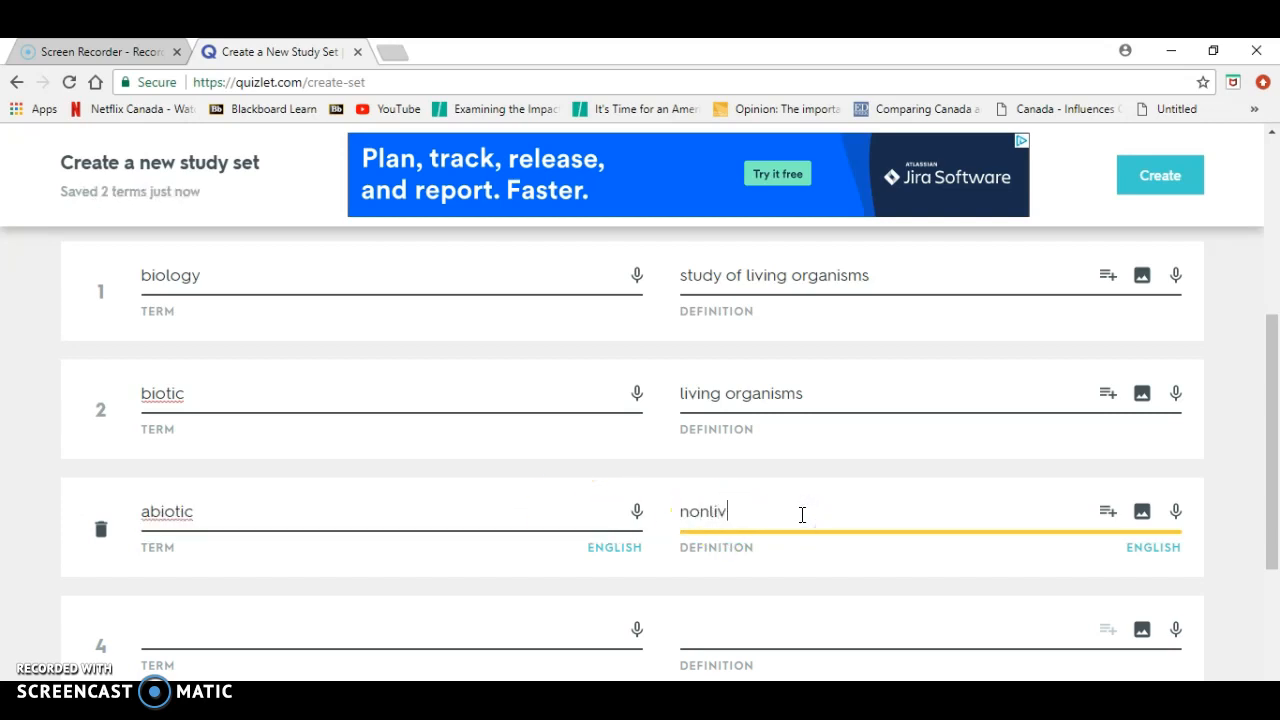
click(488, 381)
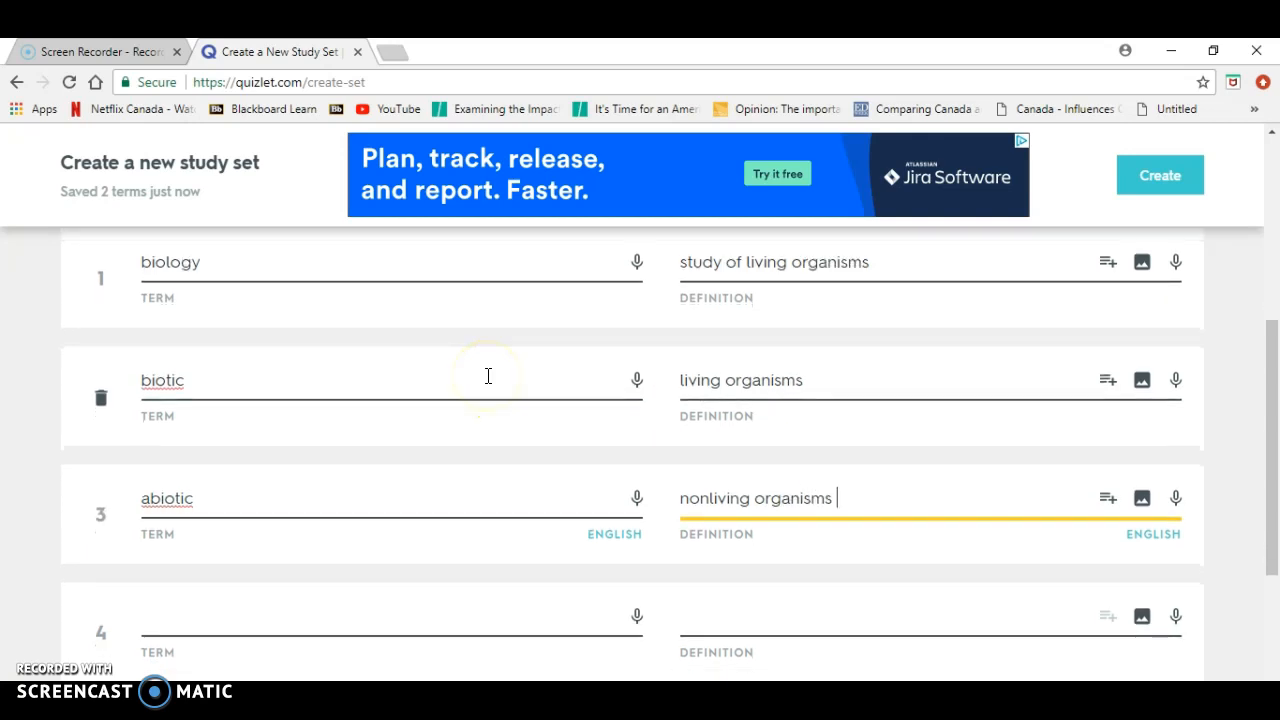
Step: Add a blank sixth card at the end of the list and create the study set
scroll(488, 381, down, 2)
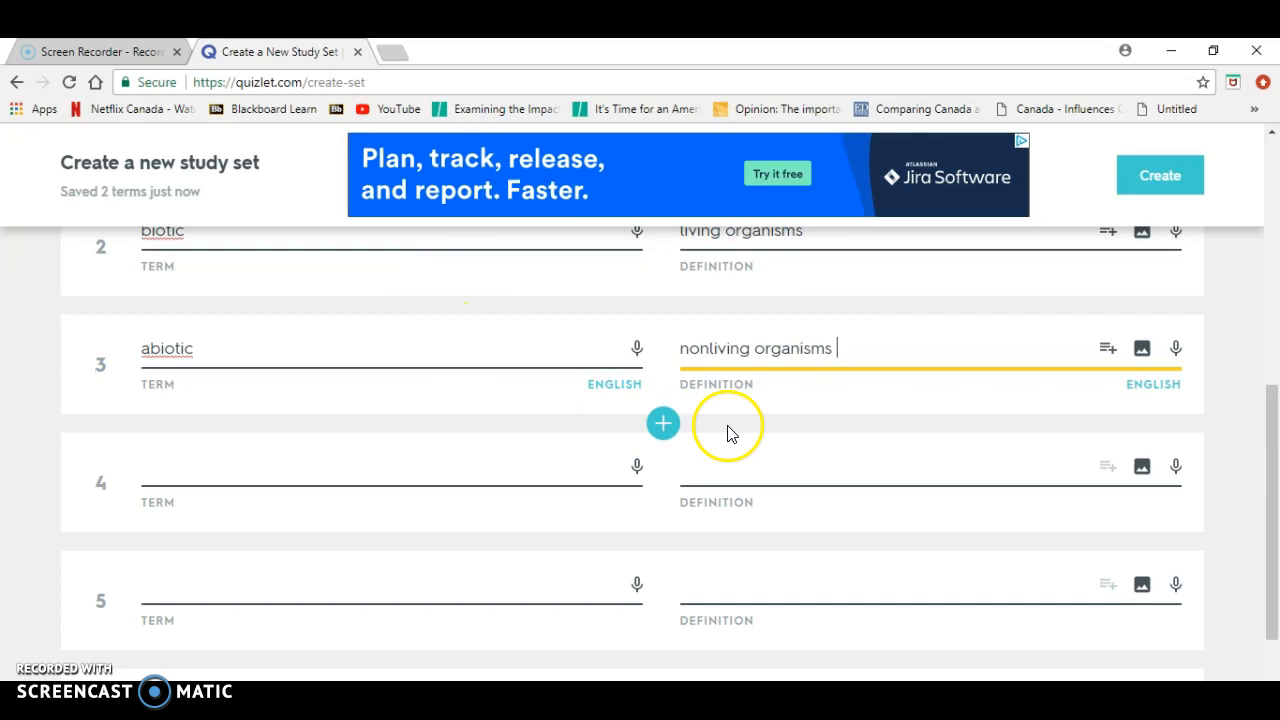
scroll(729, 429, down, 2)
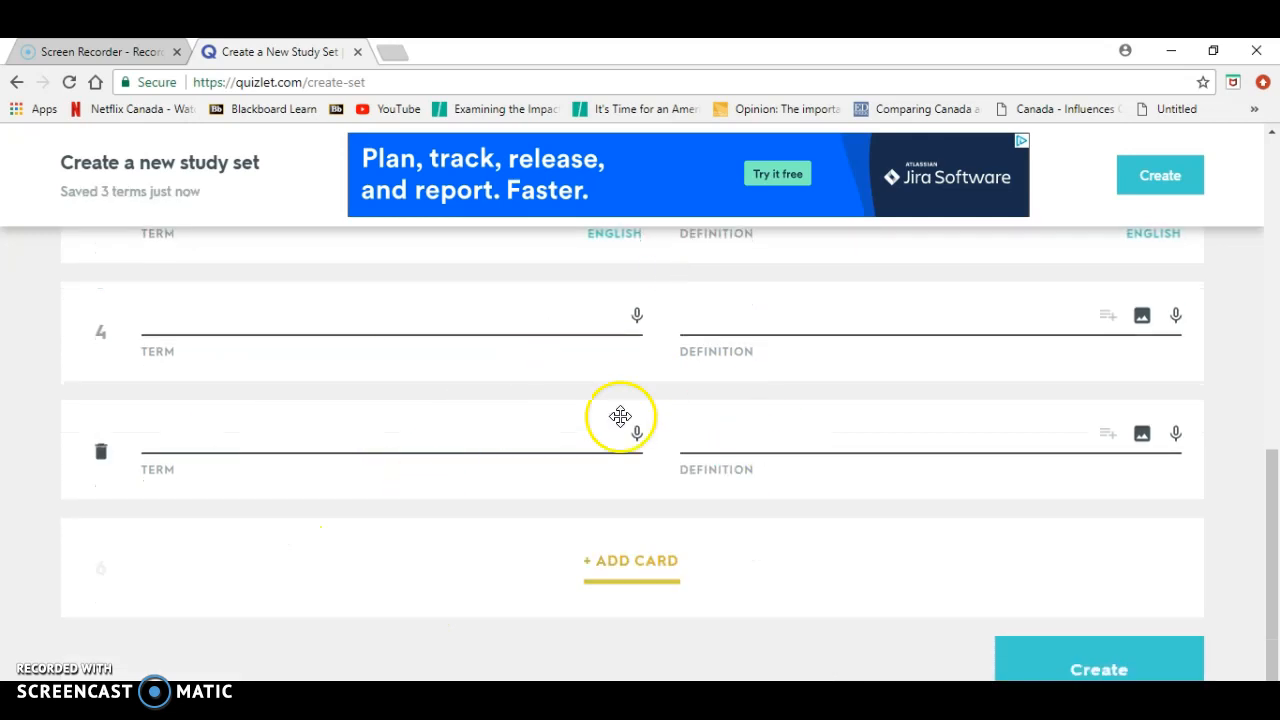
click(628, 575)
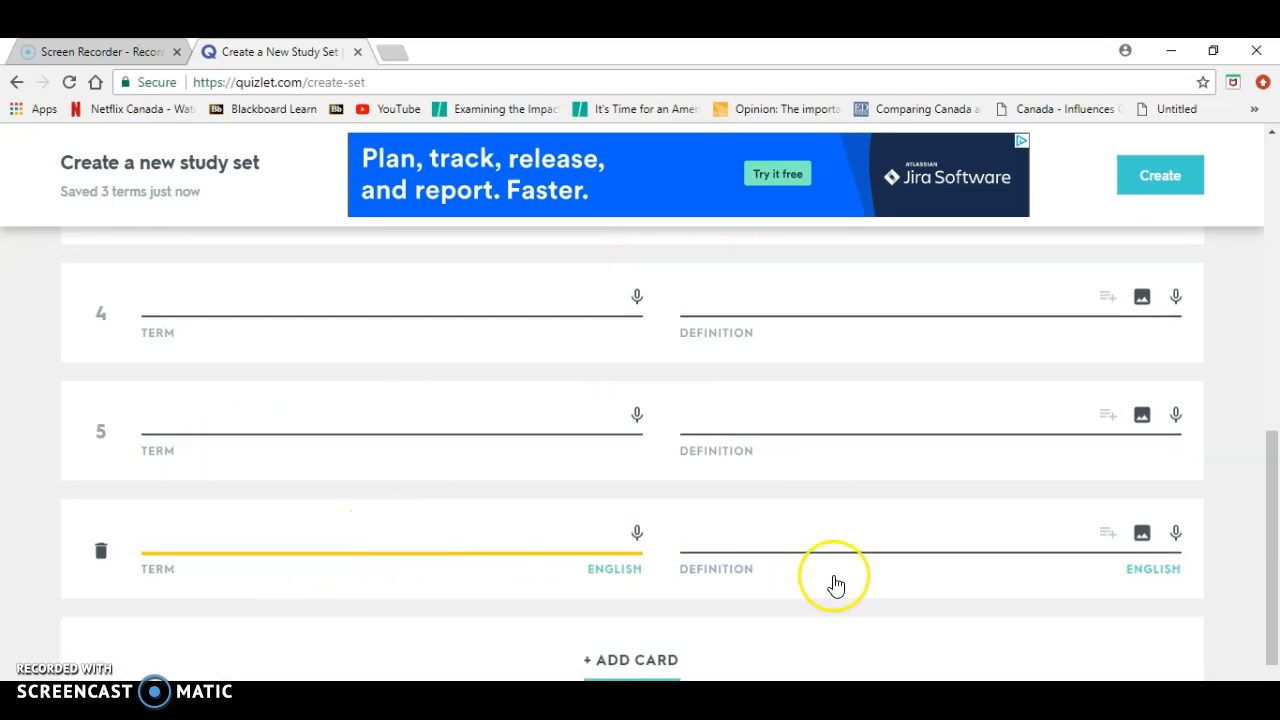
scroll(836, 586, down, 1)
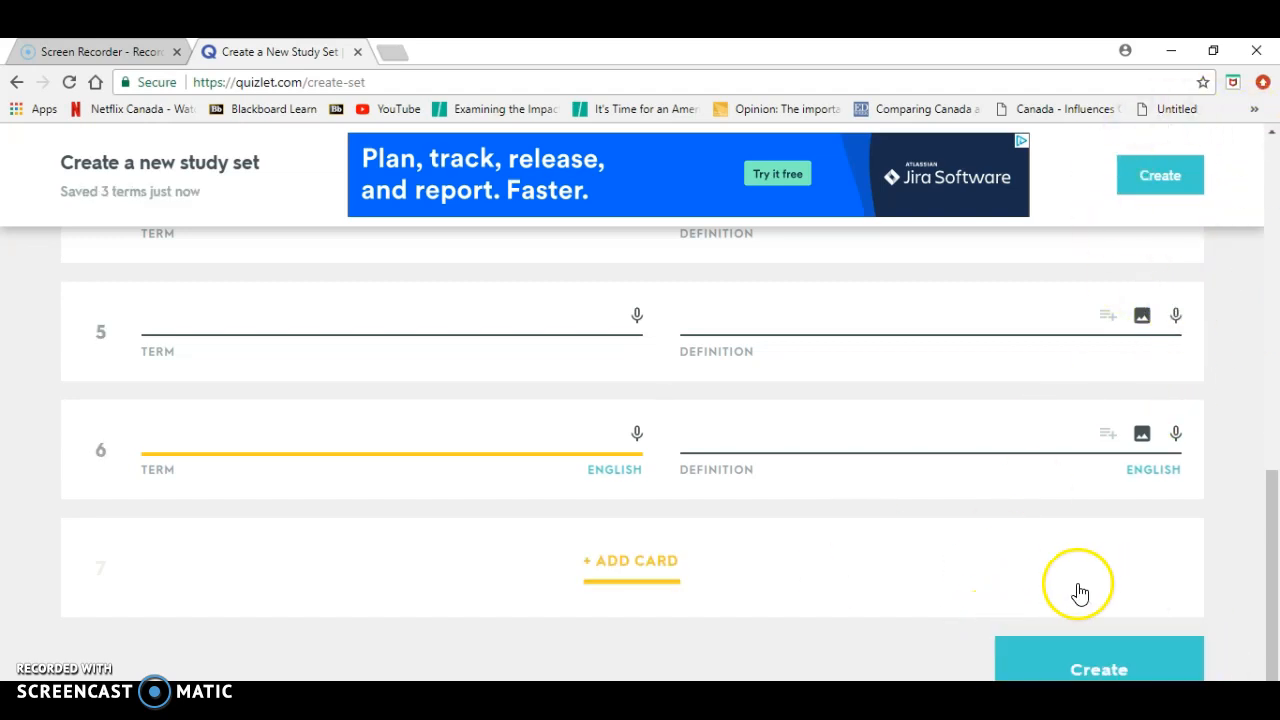
click(1099, 667)
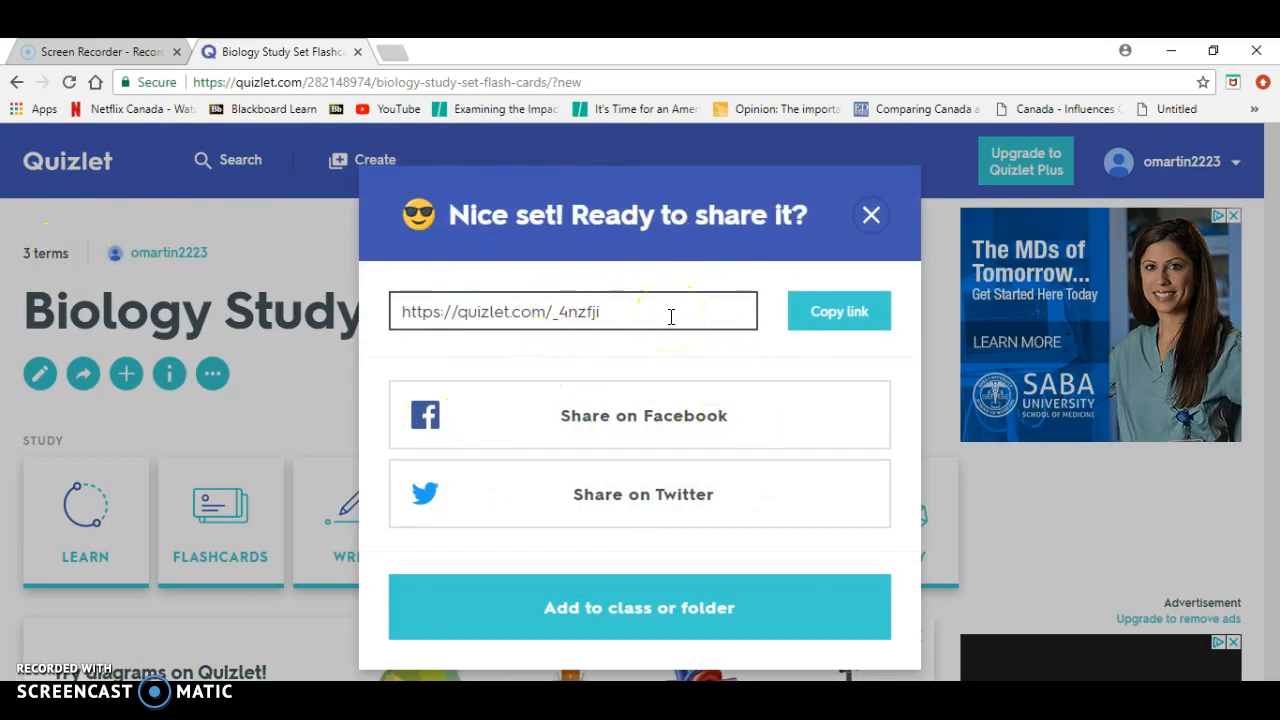
click(715, 596)
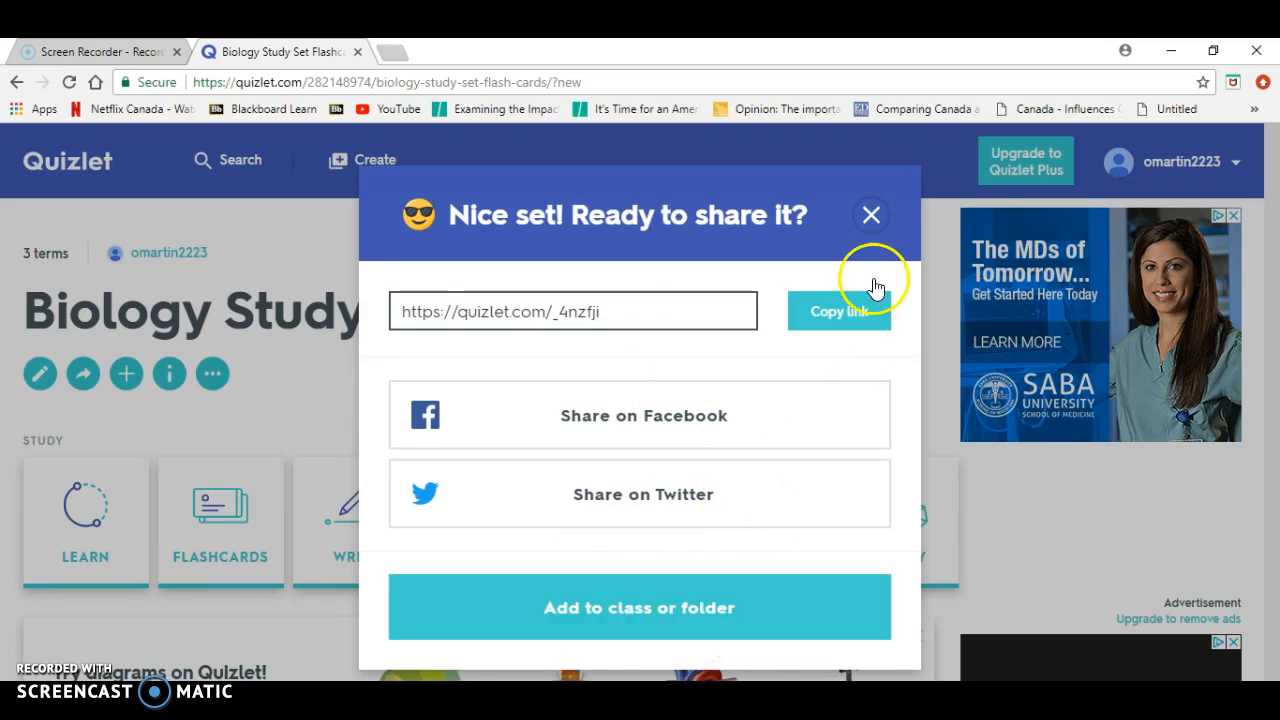
Step: Dismiss the sharing prompt and examine the additional actions available for the Biology Study Set, choosing none
click(873, 216)
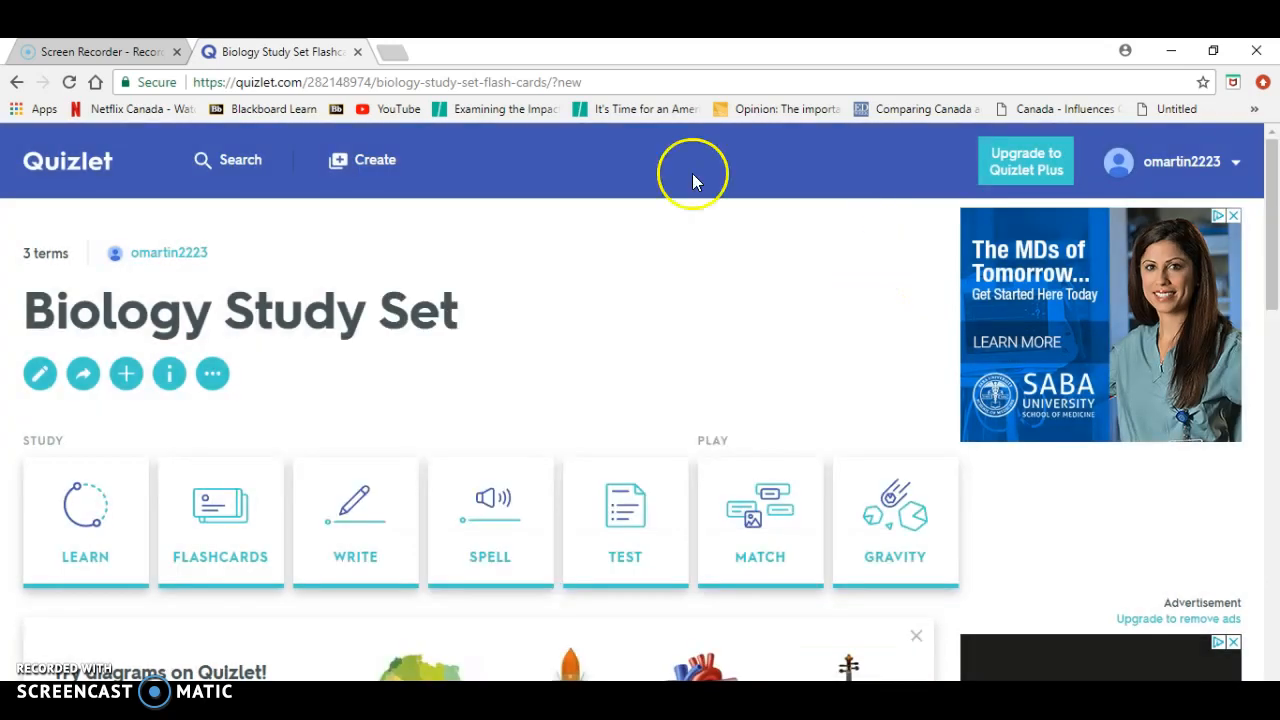
scroll(623, 330, down, 2)
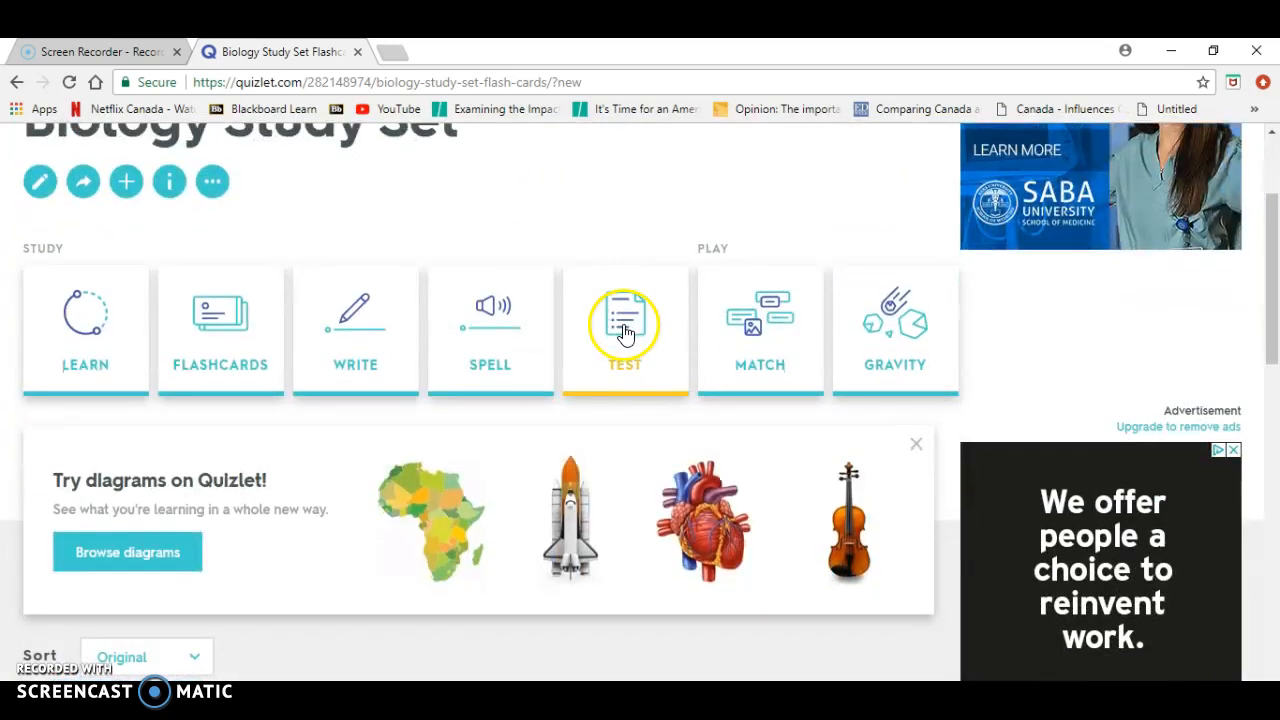
scroll(623, 330, up, 1)
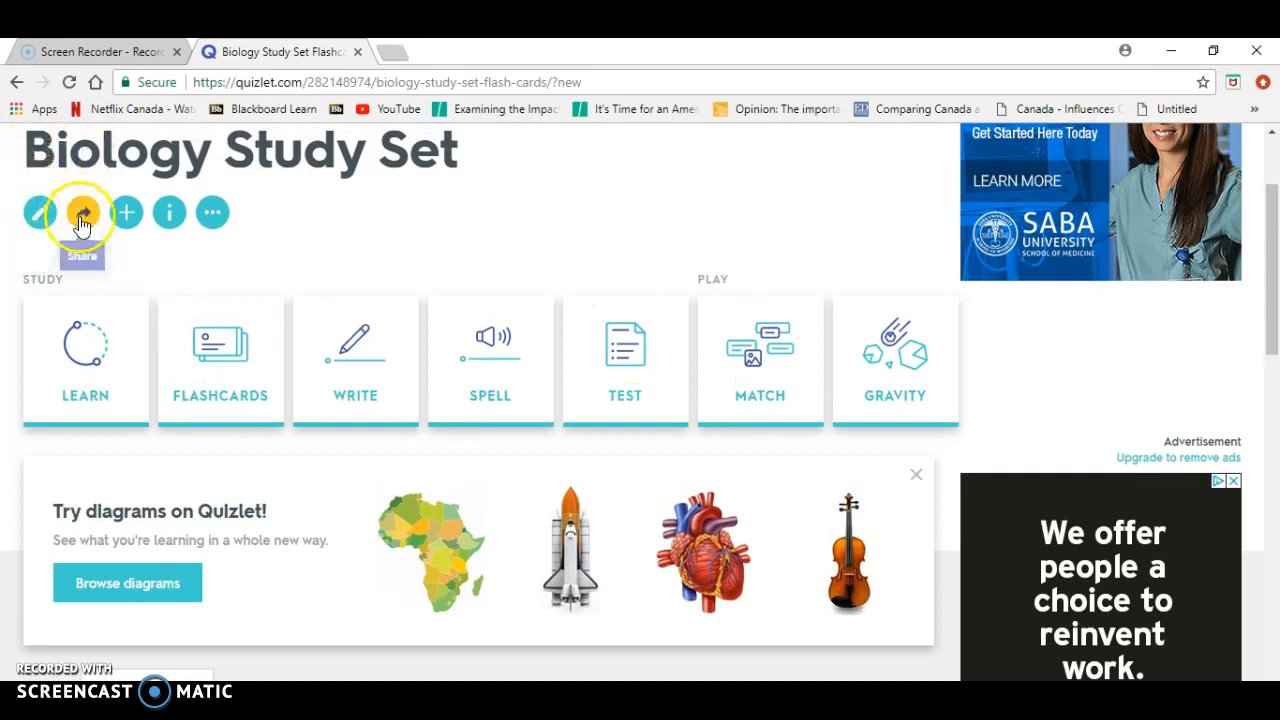
click(212, 214)
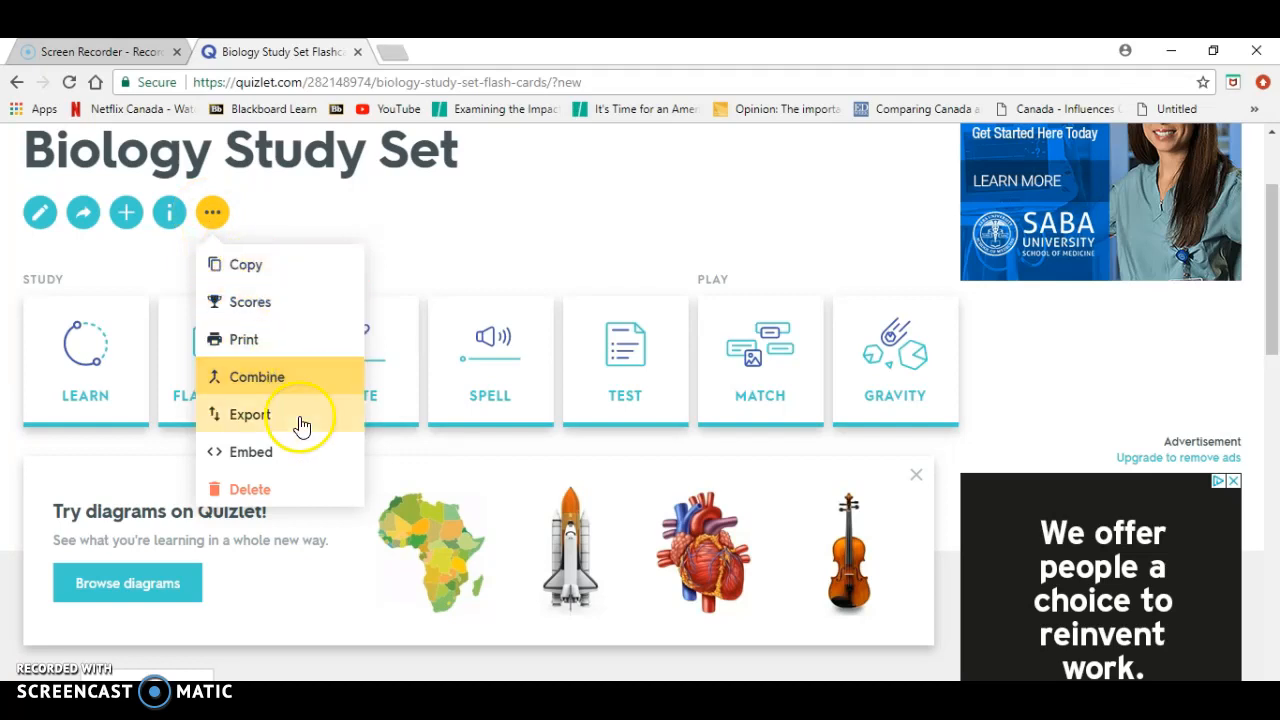
click(488, 182)
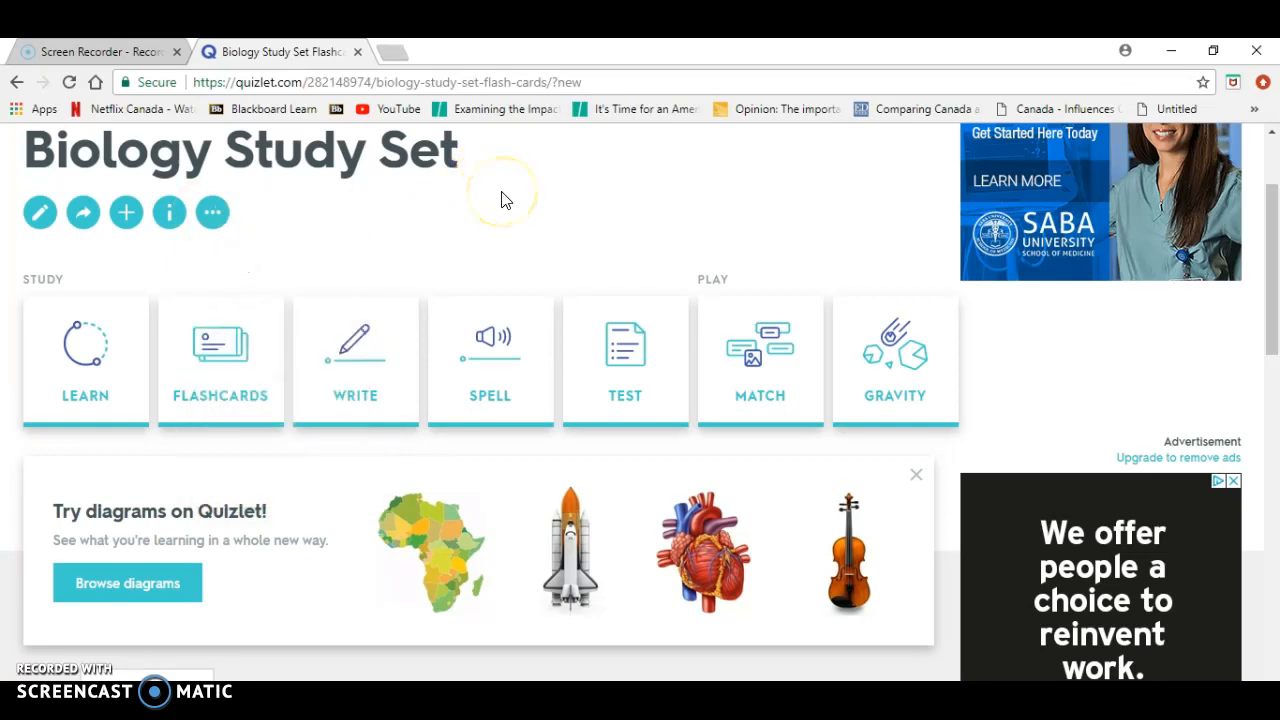
Step: Review the study set's list of terms and definitions and its available study and play modes
scroll(505, 200, down, 1)
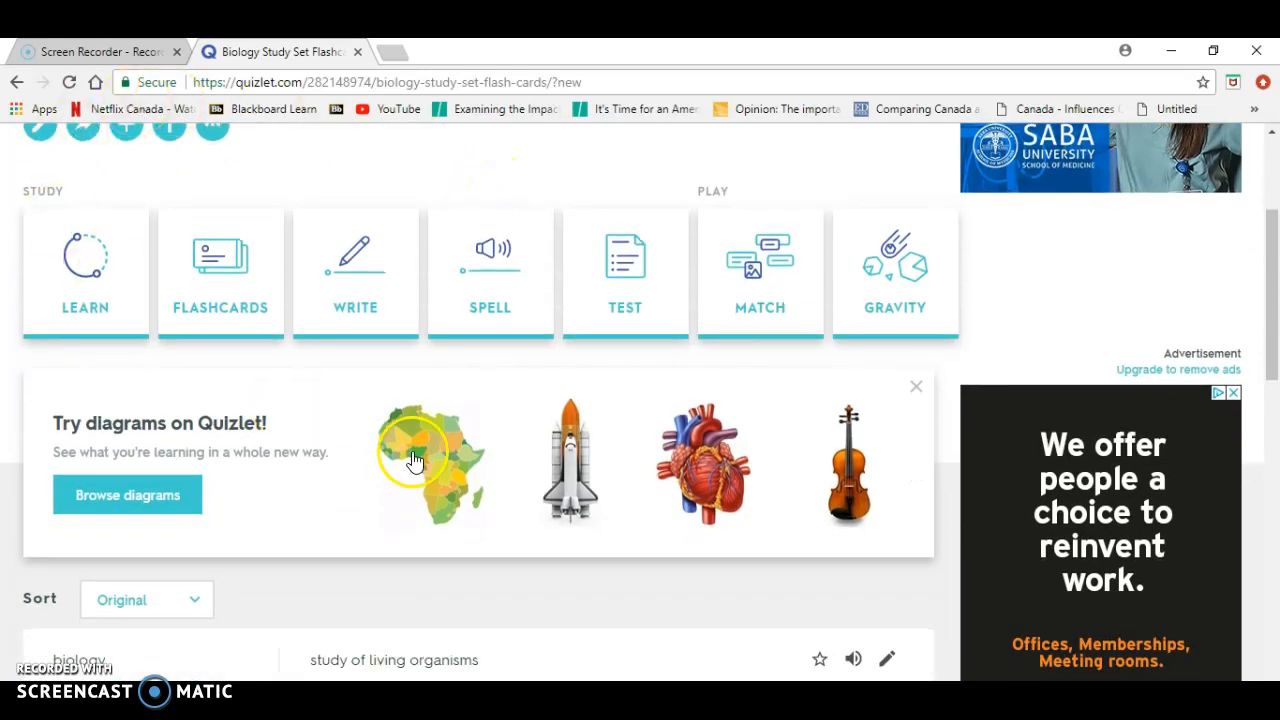
scroll(413, 458, down, 5)
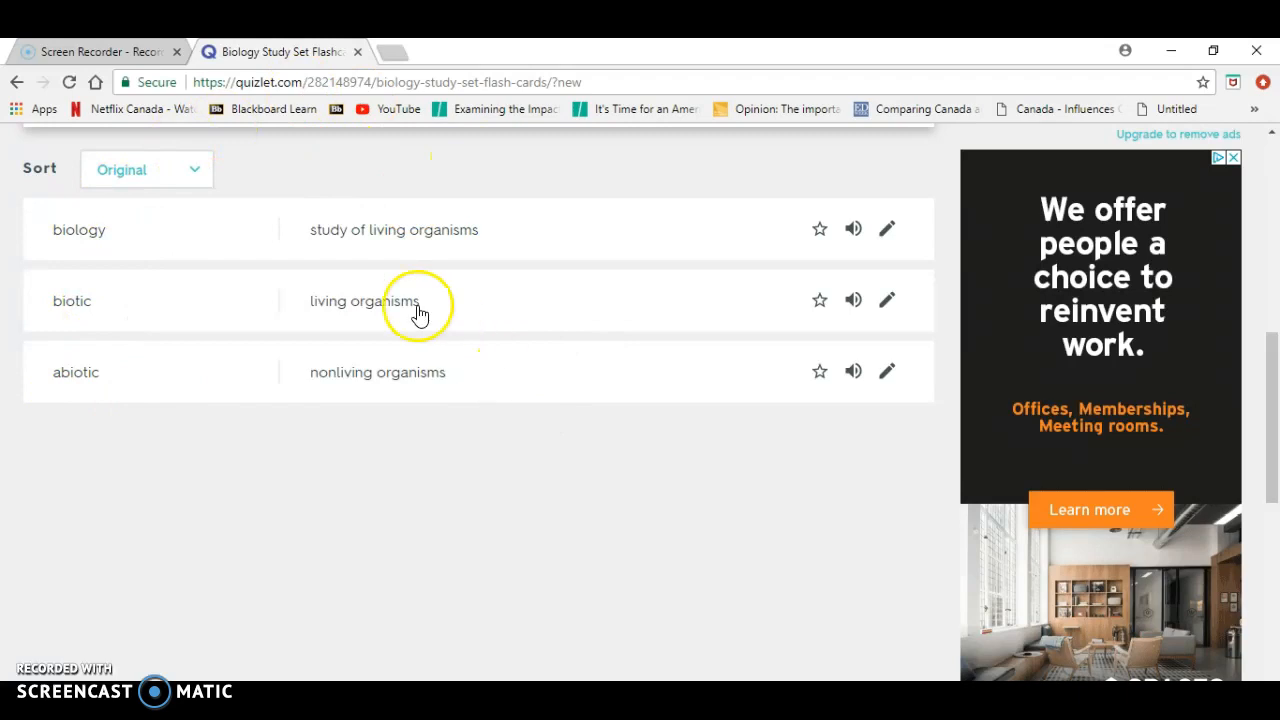
scroll(419, 314, up, 6)
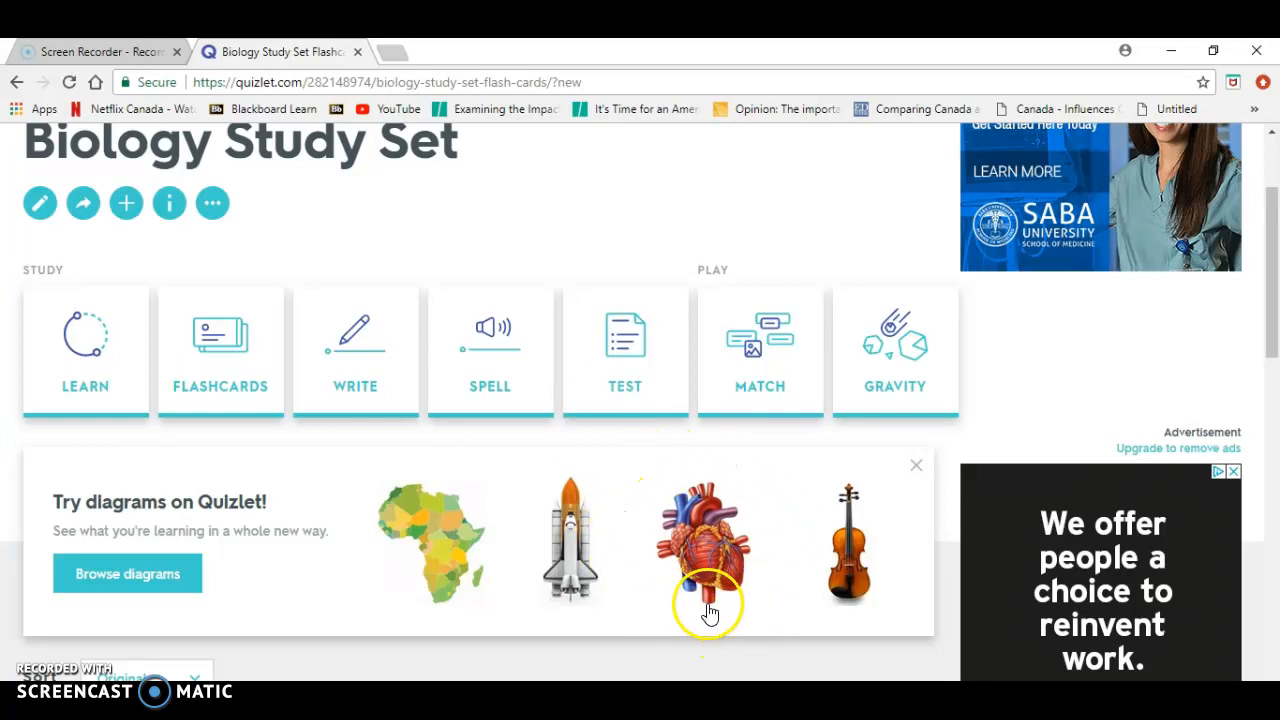
scroll(350, 253, up, 1)
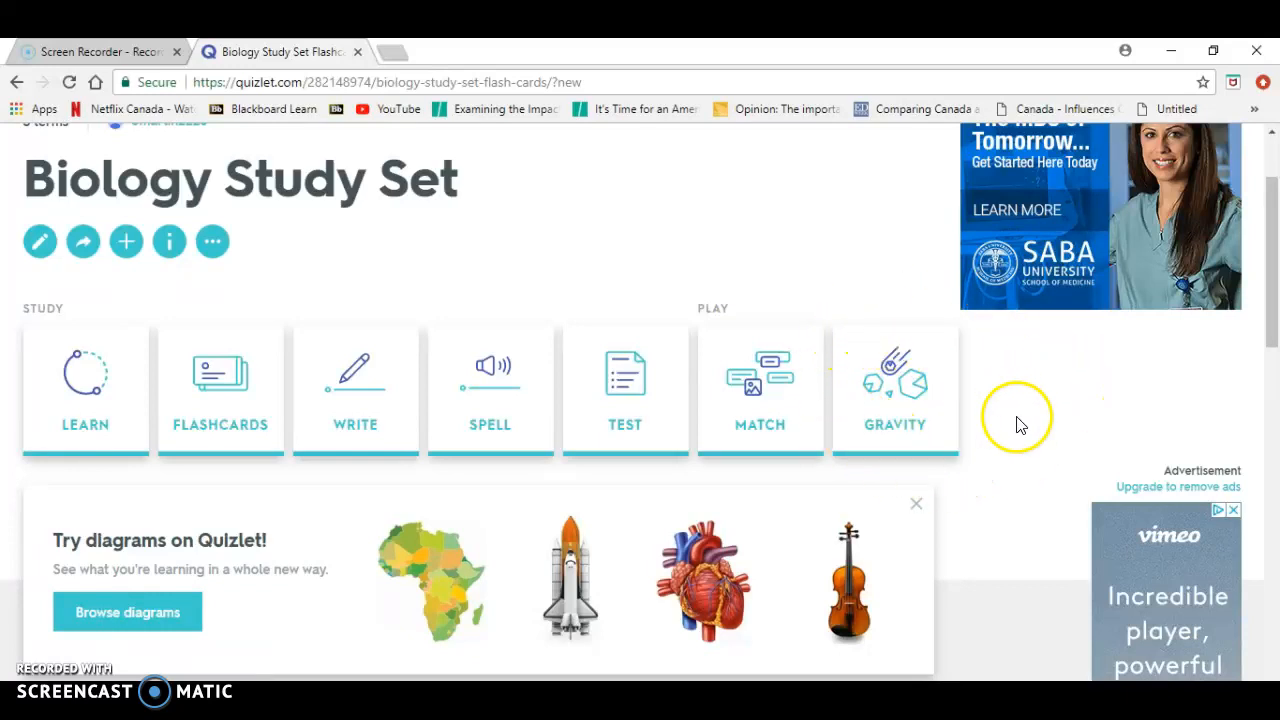
scroll(954, 480, down, 5)
scroll(956, 482, down, 2)
scroll(957, 480, up, 7)
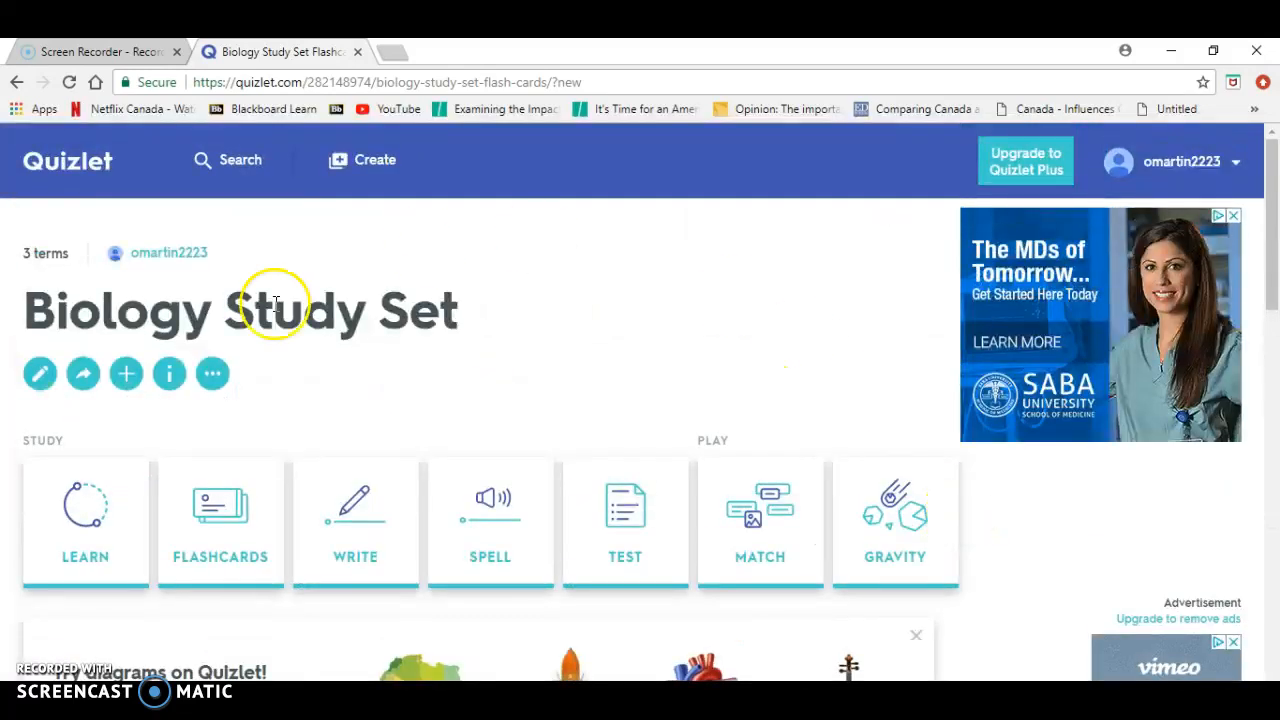